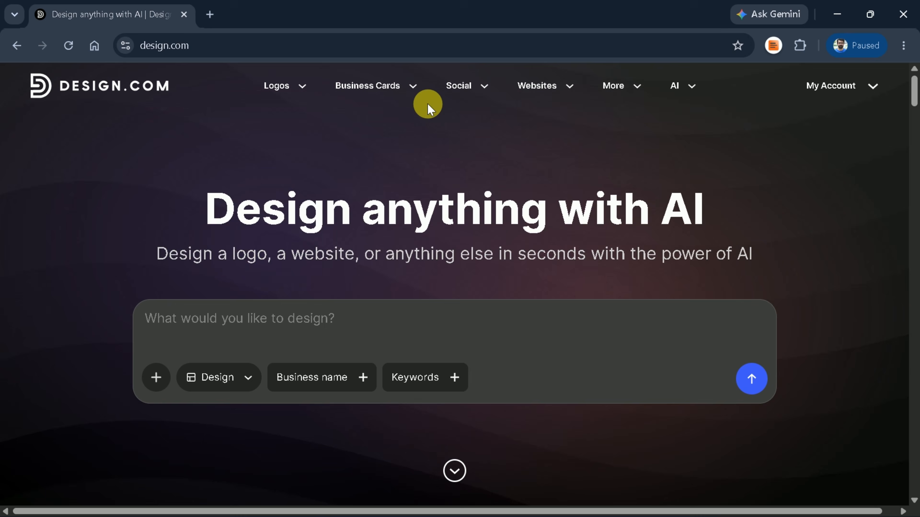
Look through the site's design categories for business cards, social media, websites and other products, and the prompt's logo upload option
{"action": "mouse_move", "coordinate": [411, 82]}
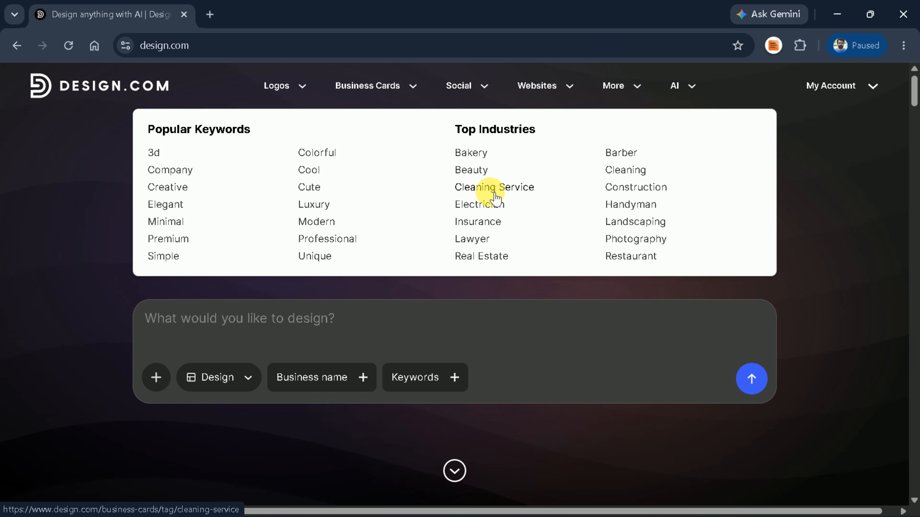
{"action": "mouse_move", "coordinate": [467, 89]}
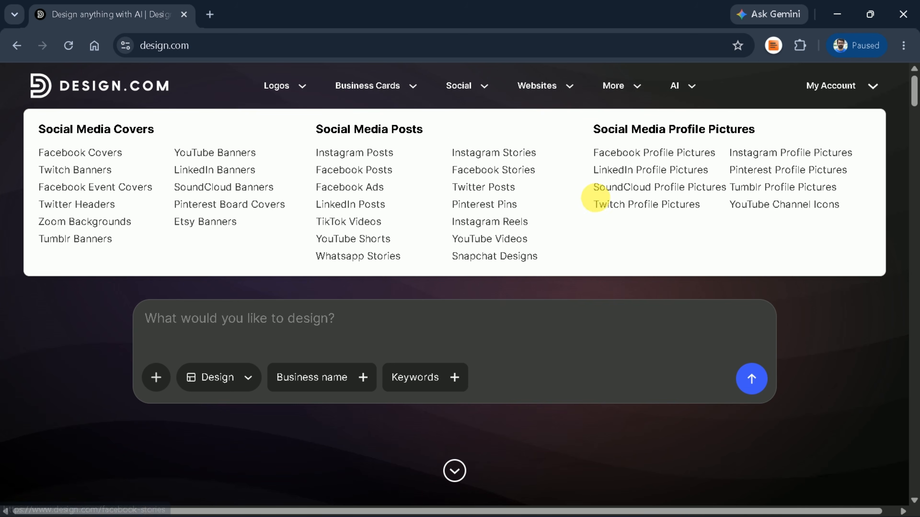
{"action": "mouse_move", "coordinate": [559, 90]}
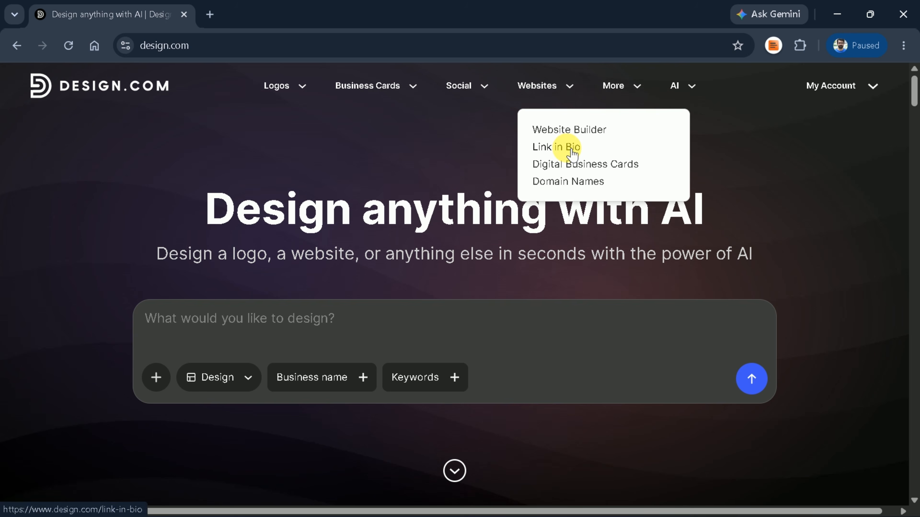
{"action": "mouse_move", "coordinate": [612, 91]}
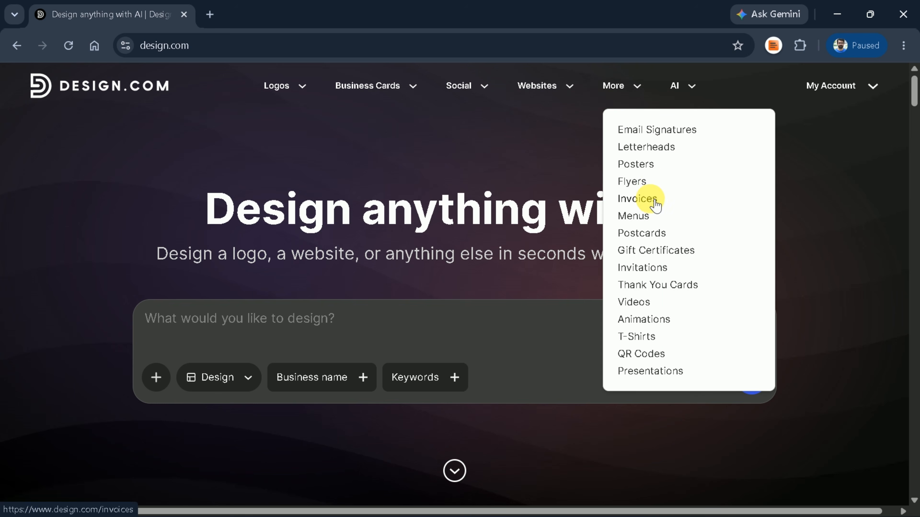
{"action": "mouse_move", "coordinate": [673, 90]}
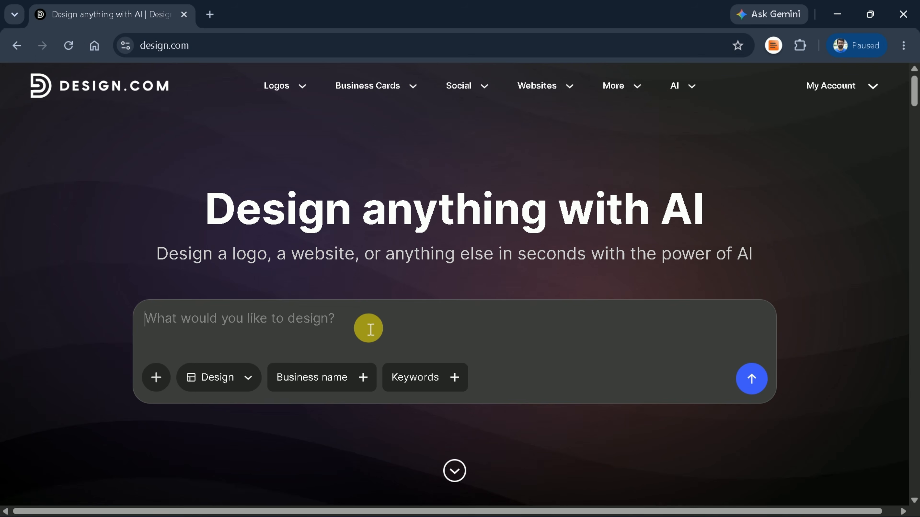
{"action": "scroll", "coordinate": [368, 326], "scroll_direction": "down", "scroll_amount": 3}
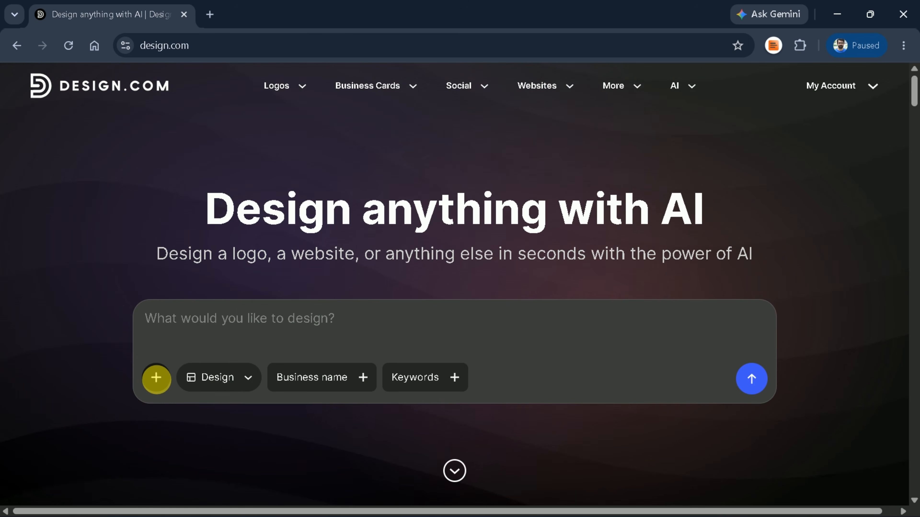
{"action": "left_click", "coordinate": [156, 378]}
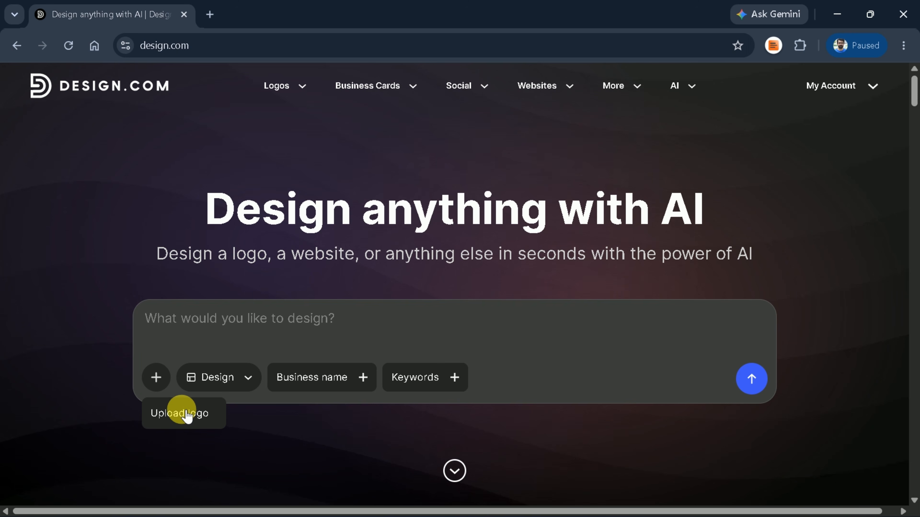
{"action": "left_click", "coordinate": [187, 333]}
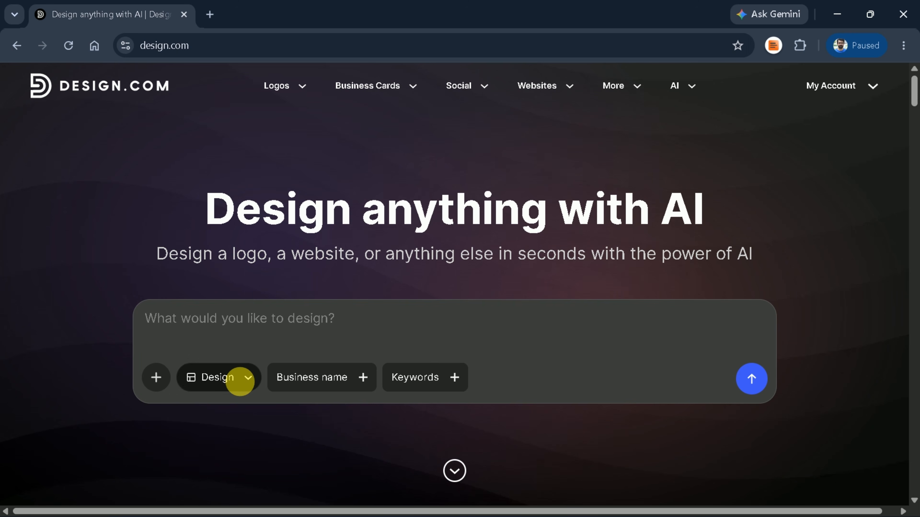
Set the design type for the AI prompt to Logo
{"action": "left_click", "coordinate": [241, 380]}
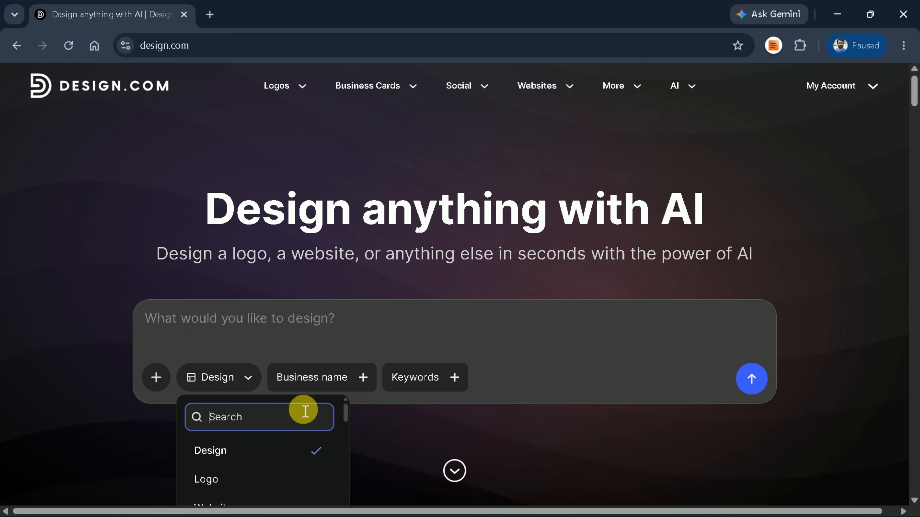
{"action": "scroll", "coordinate": [305, 411], "scroll_direction": "down", "scroll_amount": 5}
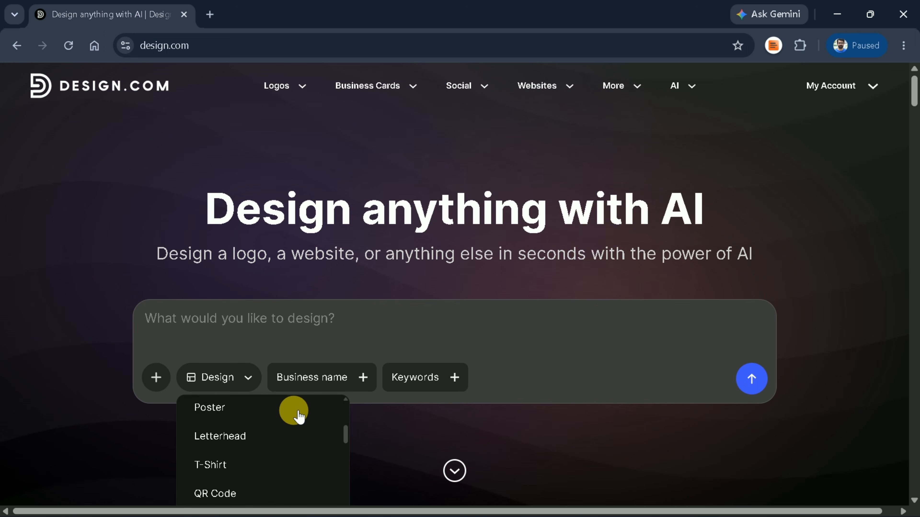
{"action": "scroll", "coordinate": [299, 416], "scroll_direction": "up", "scroll_amount": 6}
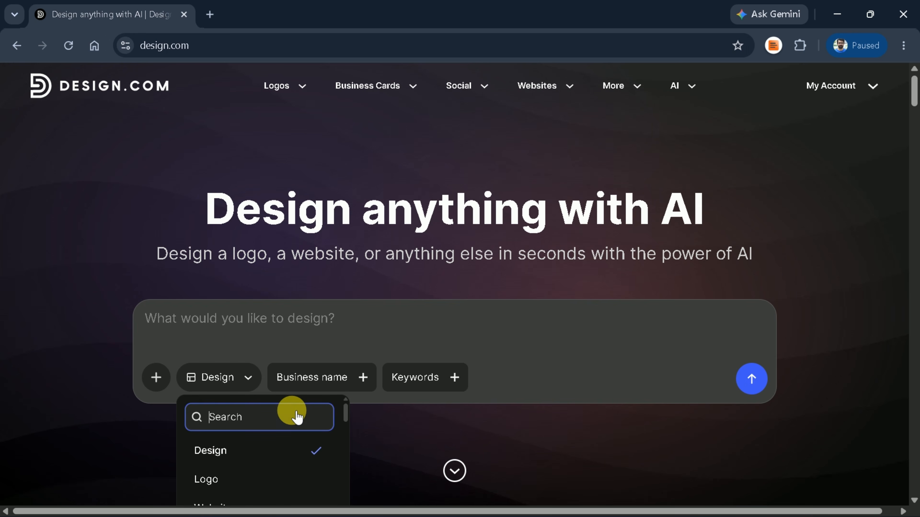
{"action": "left_click", "coordinate": [221, 479]}
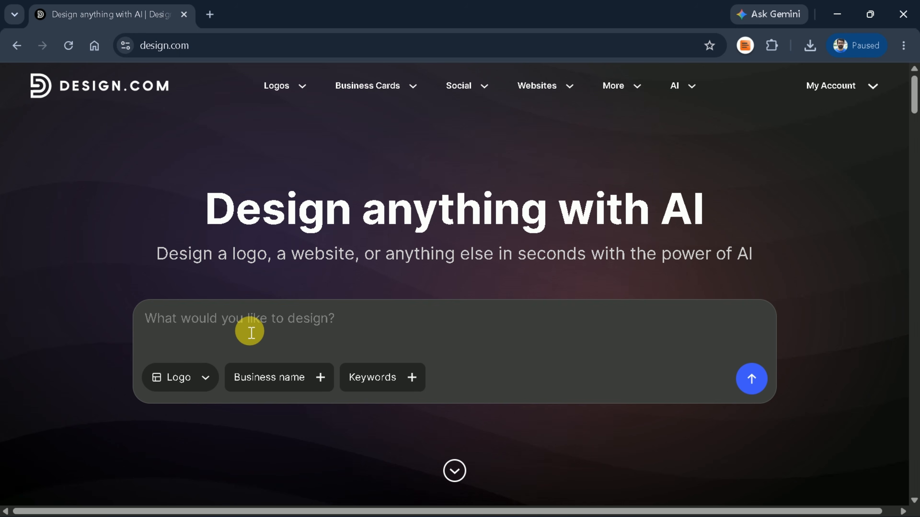
Generate logos from a prompt for a modern, minimalist 'Gurru Tech Solutions' YouTube tech channel logo with AI/tech elements, a blues/teals/purples palette and sleek modern font
{"action": "type", "text": "\"Design a modern, minimalist logo for a YouTube tech channel called 'Gurru Tech Solutions.' Include AI/tech elements like a circuit pattern, neural network motif, or microchip icon. Use a clean tech color palette (blues/teals/purples) with a sleek modern font for the name.\""}
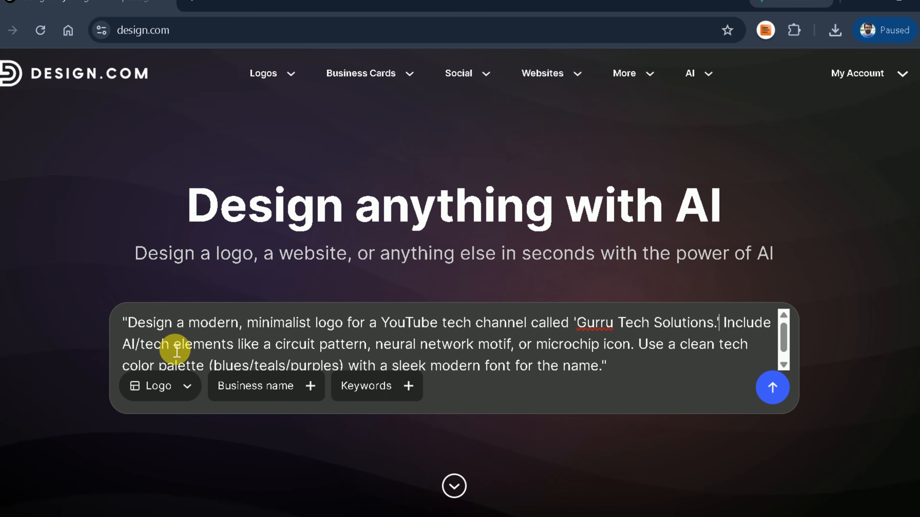
{"action": "left_click_drag", "start_coordinate": [278, 346], "coordinate": [516, 351]}
{"action": "left_click", "coordinate": [531, 352]}
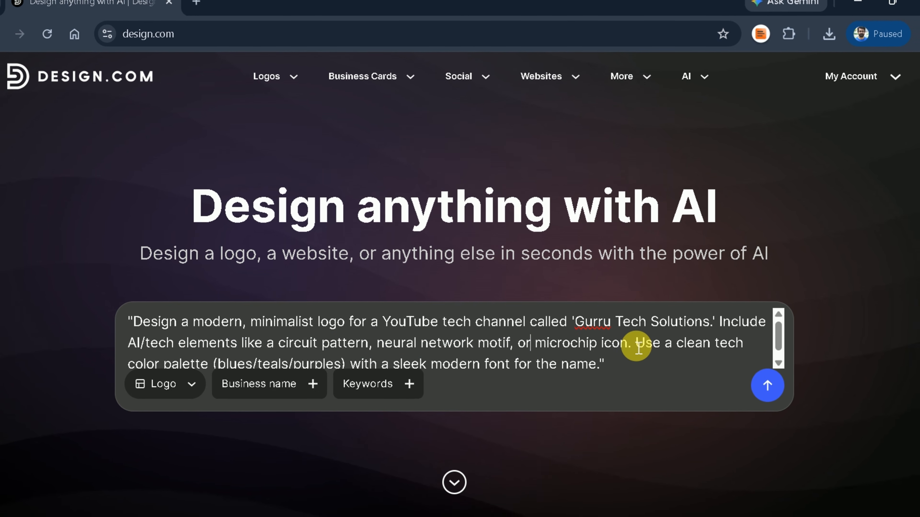
{"action": "left_click_drag", "start_coordinate": [633, 348], "coordinate": [759, 349]}
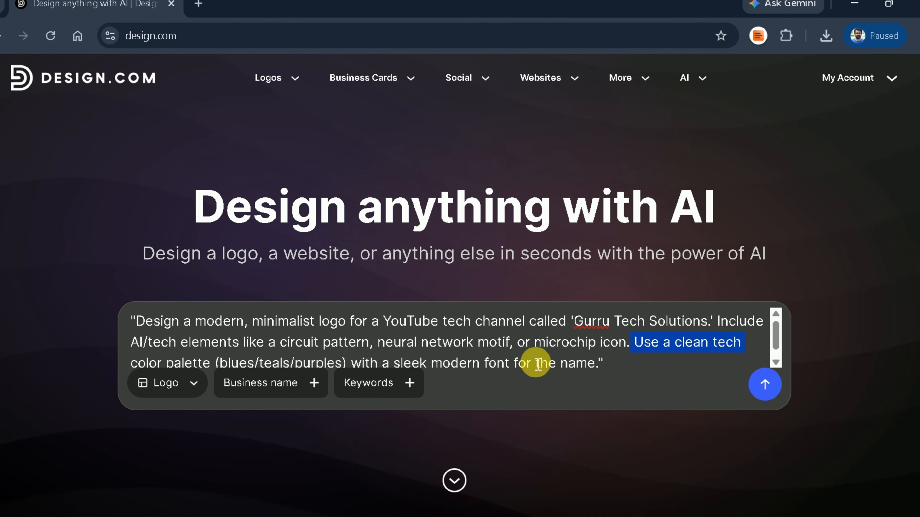
{"action": "left_click", "coordinate": [616, 355]}
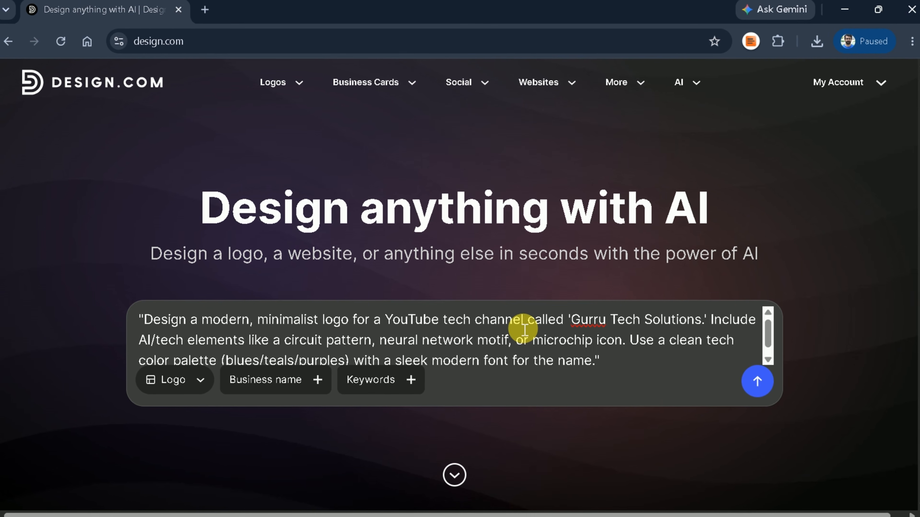
{"action": "left_click", "coordinate": [754, 381]}
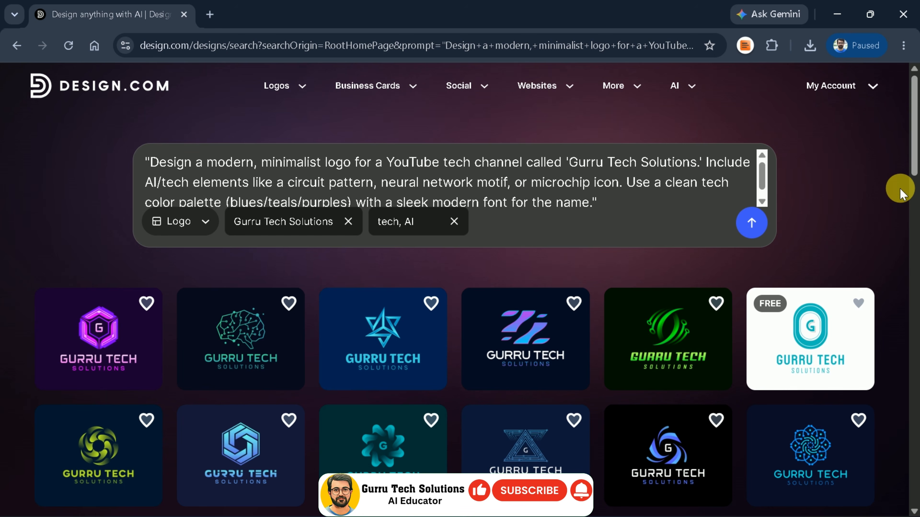
Review the generated logos and open the yellow-green swirl design on the dark navy background for editing
{"action": "scroll", "coordinate": [254, 294], "scroll_direction": "down", "scroll_amount": 2}
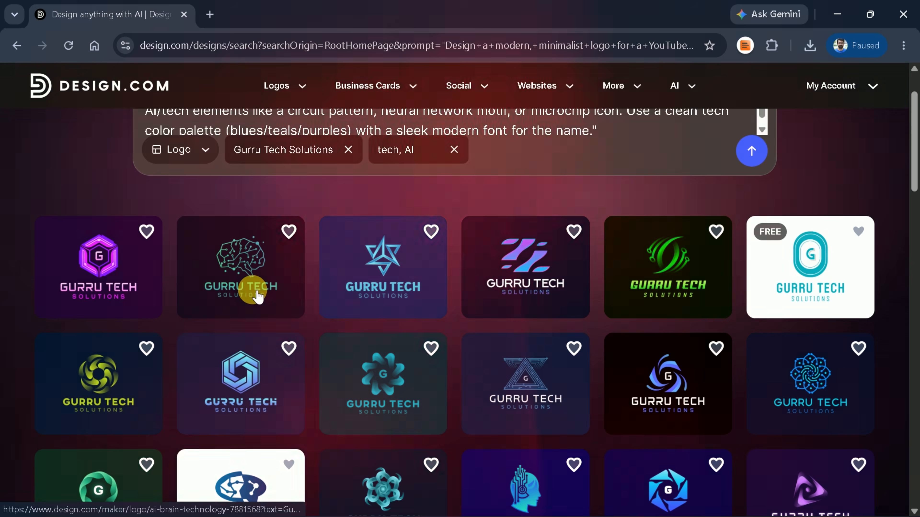
{"action": "scroll", "coordinate": [258, 295], "scroll_direction": "down", "scroll_amount": 2}
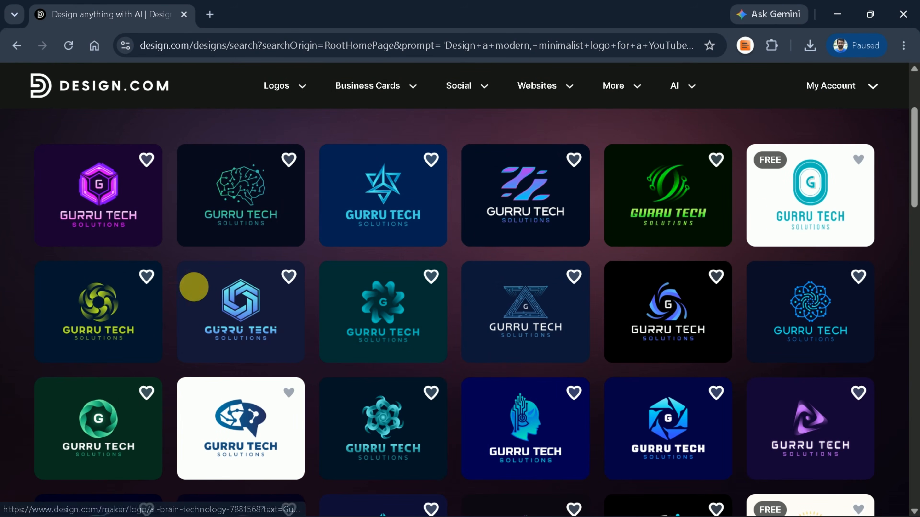
{"action": "left_click_drag", "start_coordinate": [910, 201], "coordinate": [900, 390]}
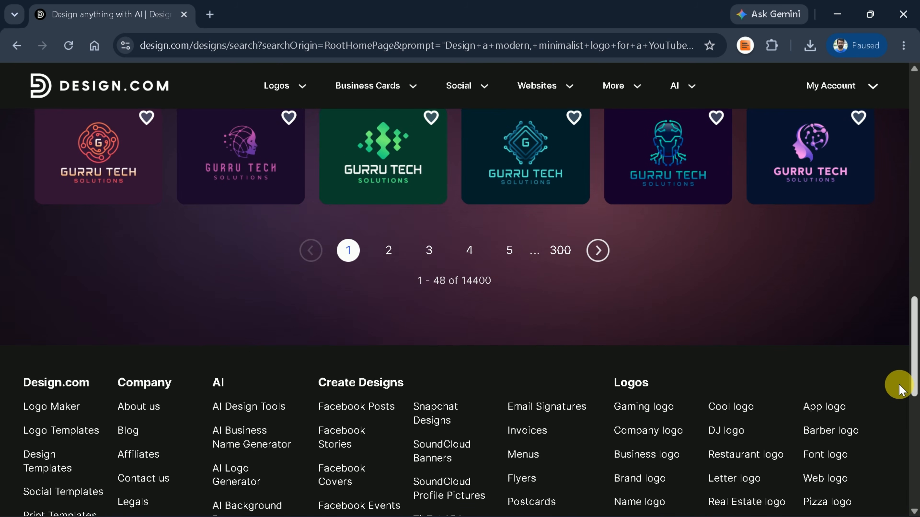
{"action": "left_click_drag", "start_coordinate": [513, 302], "coordinate": [464, 301]}
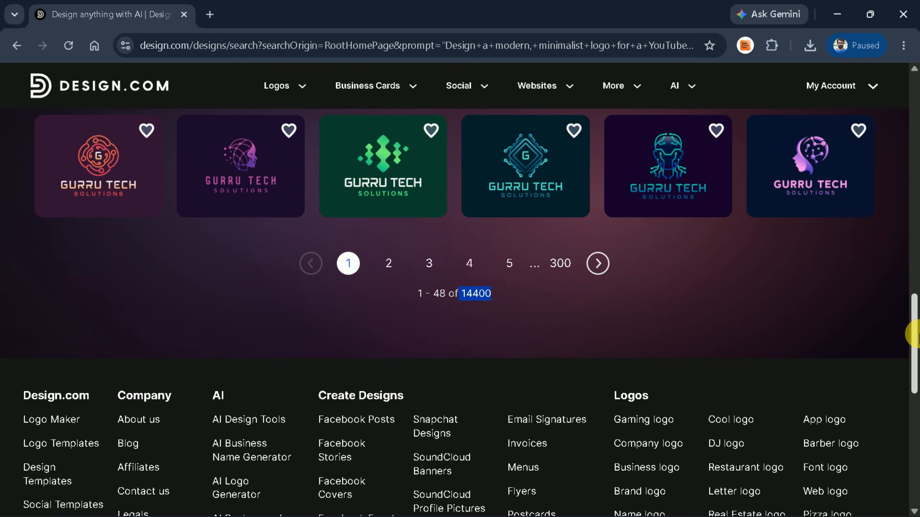
{"action": "left_click_drag", "start_coordinate": [912, 334], "coordinate": [905, 133]}
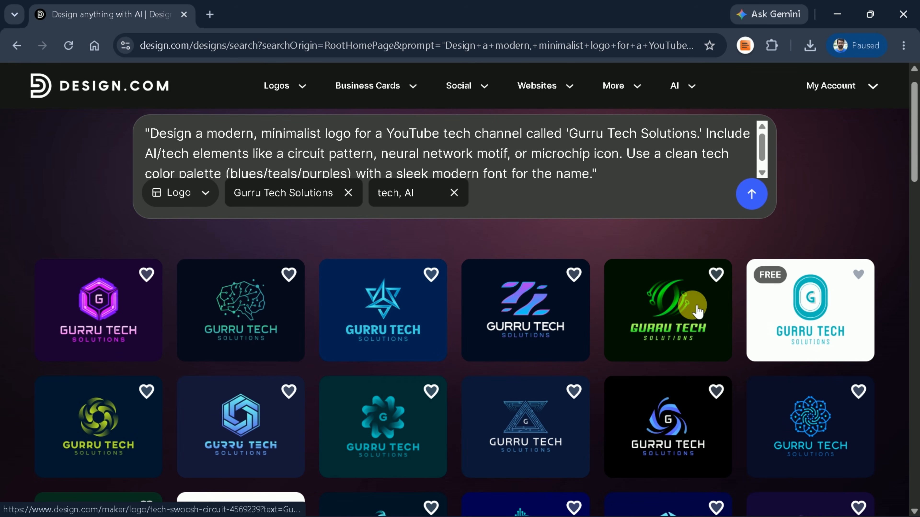
{"action": "scroll", "coordinate": [693, 315], "scroll_direction": "down", "scroll_amount": 2}
{"action": "scroll", "coordinate": [543, 337], "scroll_direction": "up", "scroll_amount": 1}
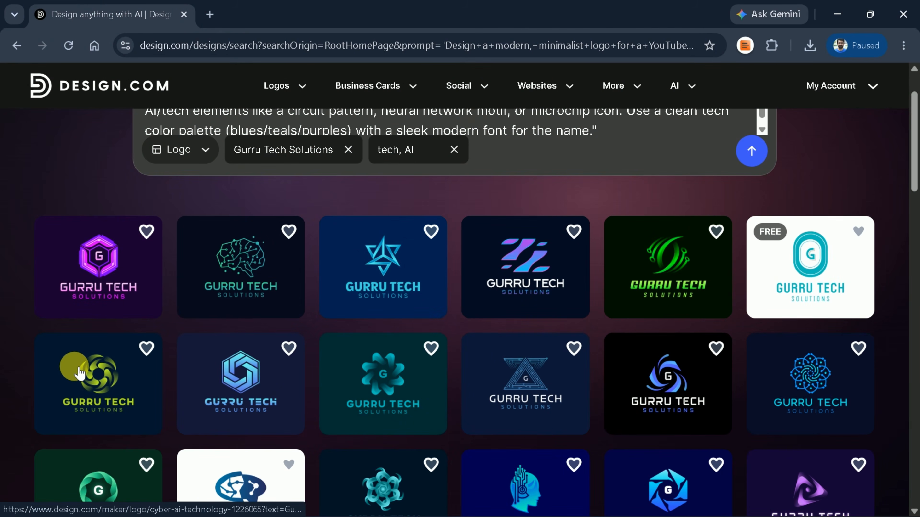
{"action": "left_click", "coordinate": [76, 369]}
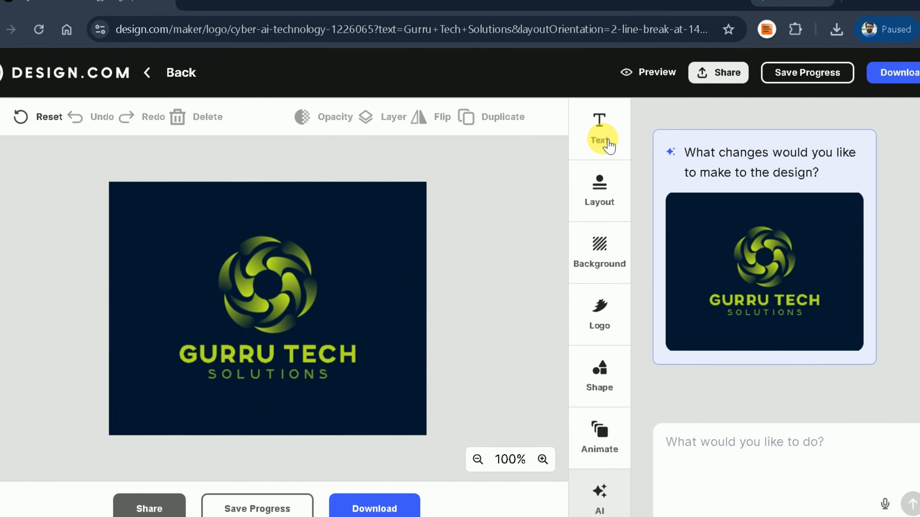
Colour the "Gurru Tech" text bright lime green and change its font to Azeret
{"action": "left_click", "coordinate": [601, 144]}
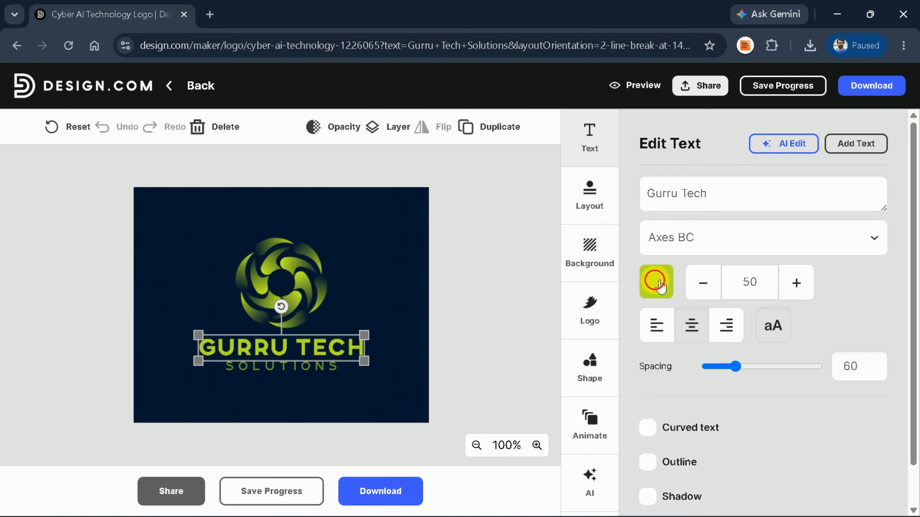
{"action": "left_click", "coordinate": [656, 282]}
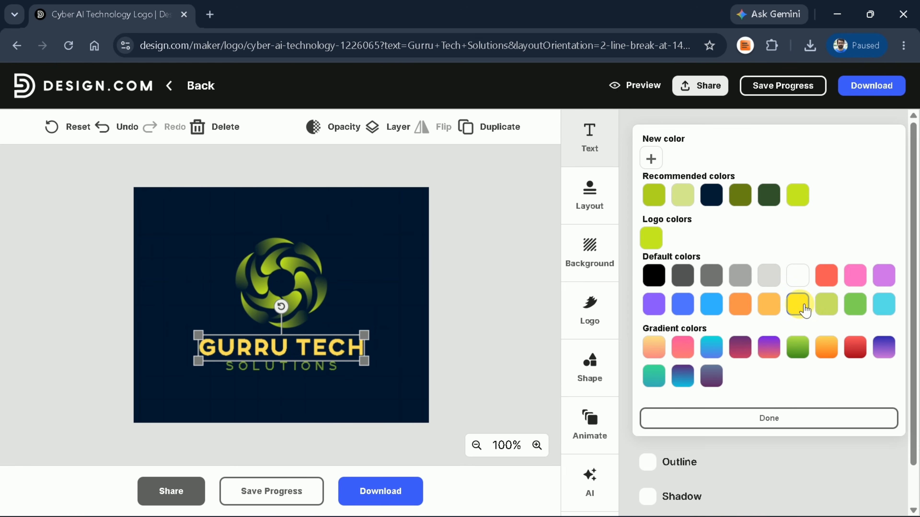
{"action": "left_click", "coordinate": [797, 195]}
{"action": "left_click", "coordinate": [531, 241]}
{"action": "left_click", "coordinate": [700, 242]}
{"action": "left_click", "coordinate": [715, 402]}
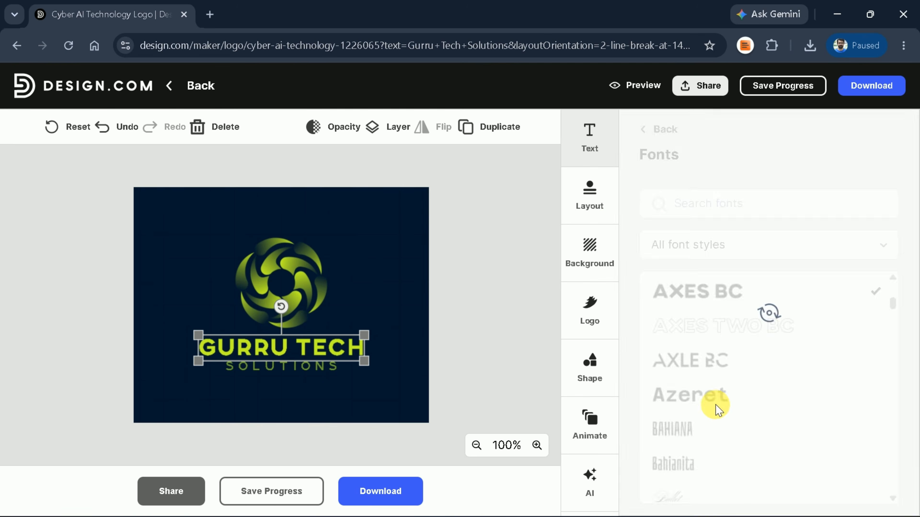
Make the "Gurru Tech" text bold at size 50 and set its letter spacing to 93
{"action": "left_click", "coordinate": [599, 186]}
{"action": "scroll", "coordinate": [728, 327], "scroll_direction": "down", "scroll_amount": 1}
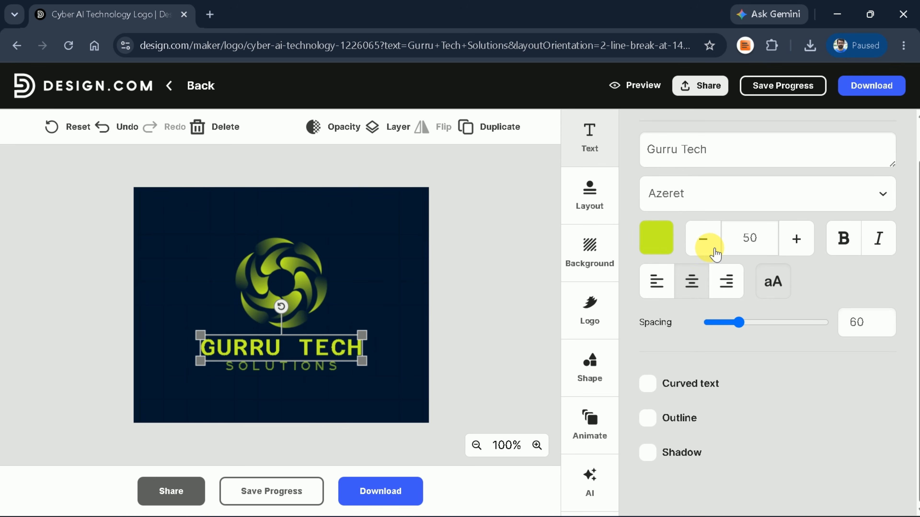
{"action": "left_click", "coordinate": [704, 239]}
{"action": "left_click", "coordinate": [796, 239]}
{"action": "left_click_drag", "start_coordinate": [739, 322], "coordinate": [747, 322]}
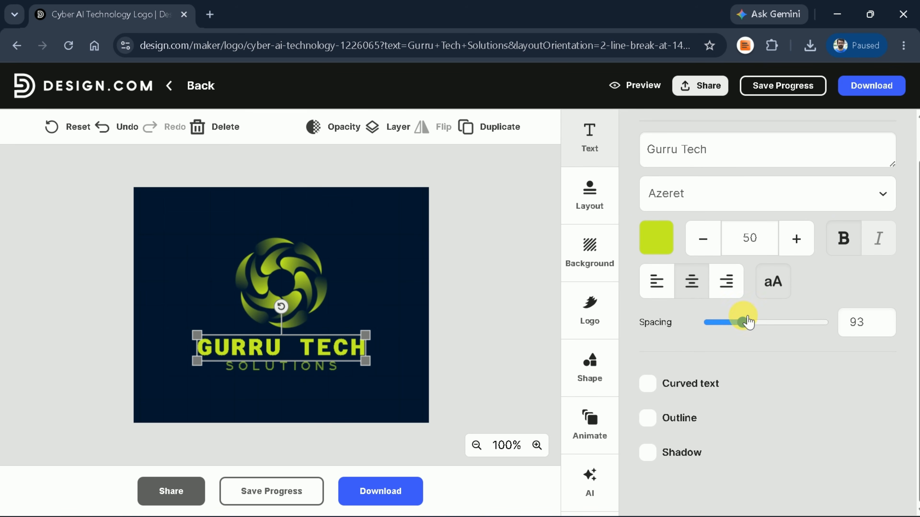
{"action": "left_click", "coordinate": [677, 393]}
Try the stacked layouts and apply the one with a large emblem above narrower text
{"action": "left_click", "coordinate": [598, 202]}
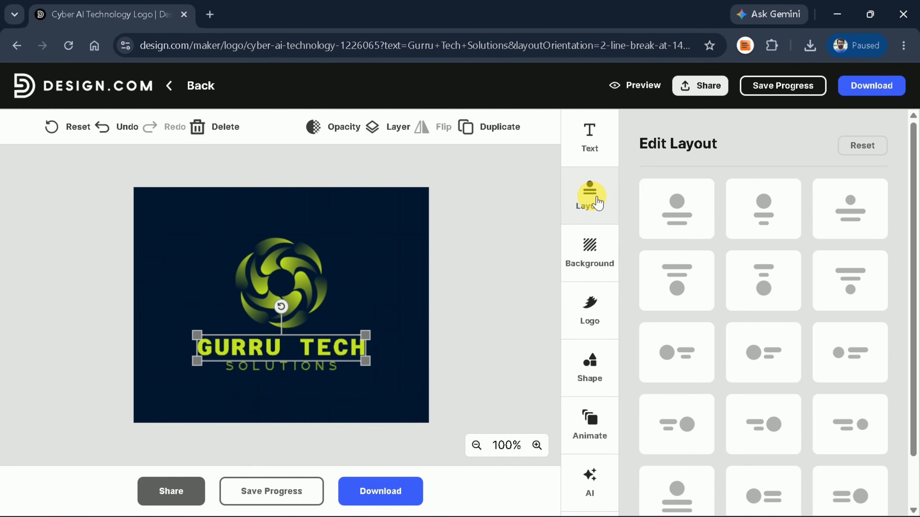
{"action": "left_click", "coordinate": [696, 208]}
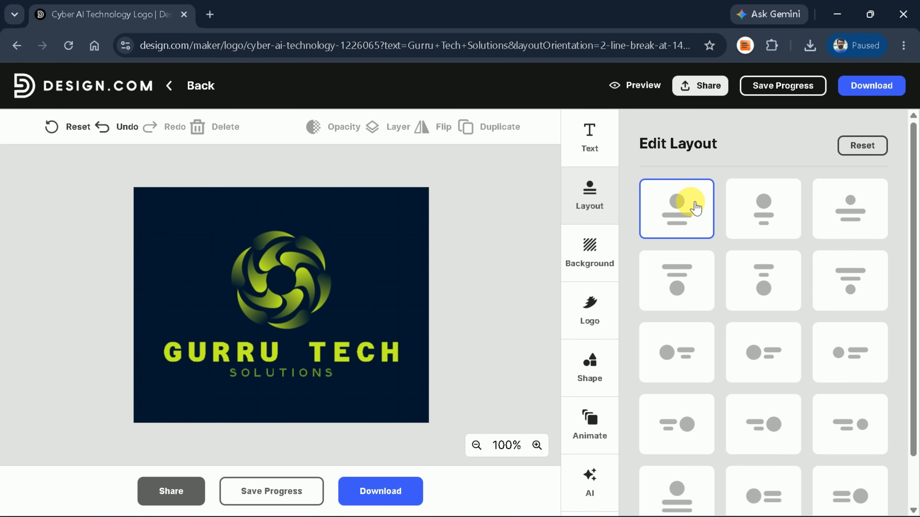
{"action": "left_click", "coordinate": [757, 218]}
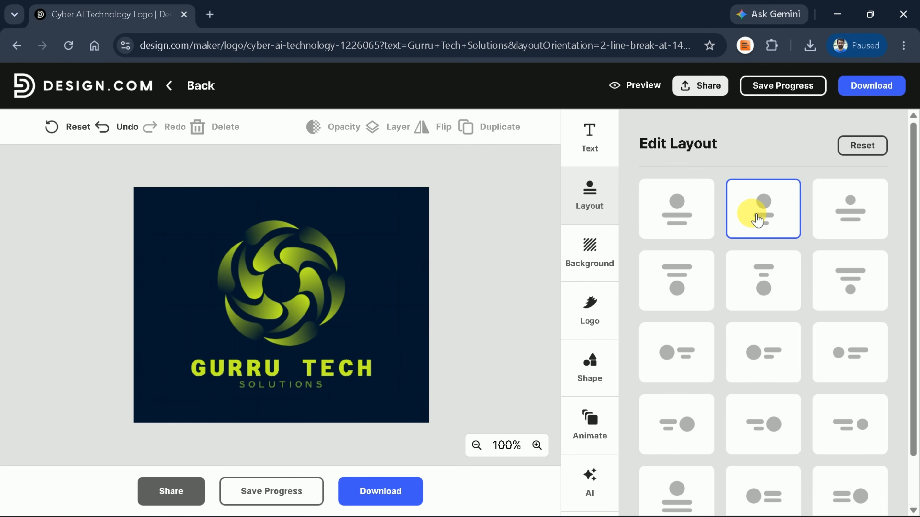
{"action": "left_click", "coordinate": [848, 219]}
Try a yellow background for the logo, and set the background colour to black
{"action": "left_click", "coordinate": [597, 259]}
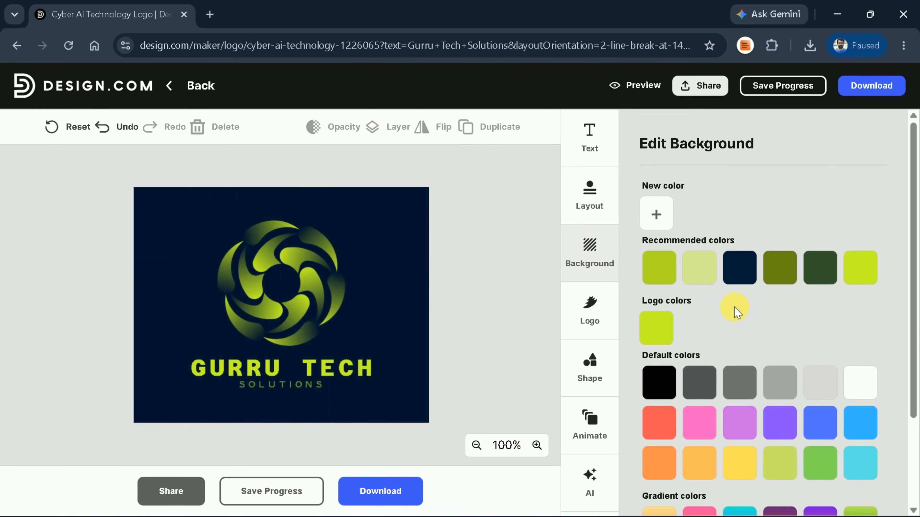
{"action": "scroll", "coordinate": [769, 366], "scroll_direction": "down", "scroll_amount": 3}
{"action": "left_click", "coordinate": [738, 348]}
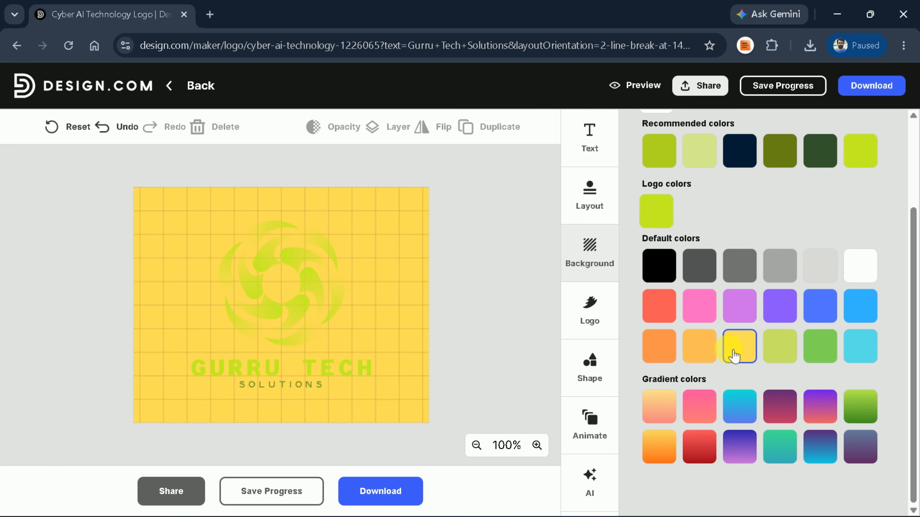
{"action": "scroll", "coordinate": [735, 355], "scroll_direction": "up", "scroll_amount": 2}
{"action": "left_click", "coordinate": [656, 337]}
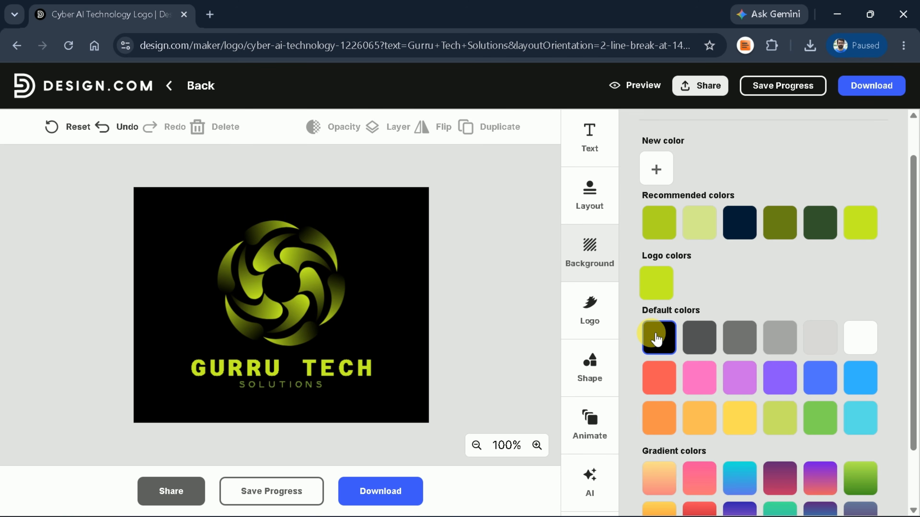
Recolour the emblem's top inner blade yellow and its top outer blade light orange
{"action": "left_click", "coordinate": [589, 316]}
{"action": "left_click", "coordinate": [677, 195]}
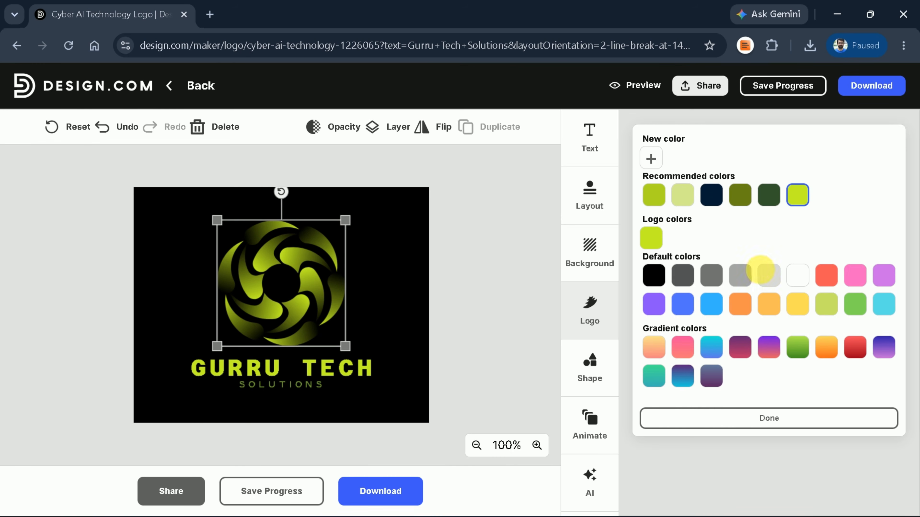
{"action": "left_click", "coordinate": [768, 304]}
{"action": "left_click", "coordinate": [797, 304]}
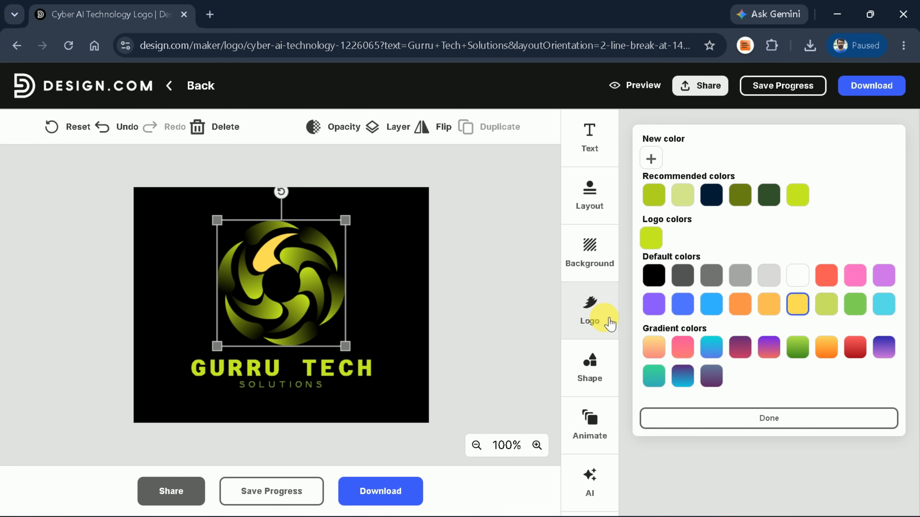
{"action": "left_click", "coordinate": [607, 322]}
{"action": "left_click", "coordinate": [686, 195]}
{"action": "left_click", "coordinate": [769, 303]}
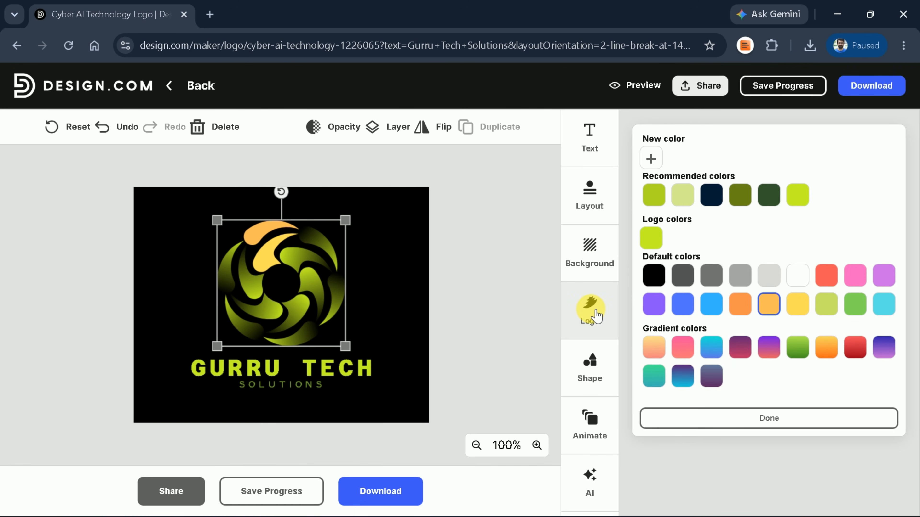
Recolour the inner and outer blades on the emblem's right side yellow
{"action": "left_click", "coordinate": [595, 315]}
{"action": "left_click", "coordinate": [737, 232]}
{"action": "left_click", "coordinate": [797, 304]}
{"action": "left_click", "coordinate": [788, 249]}
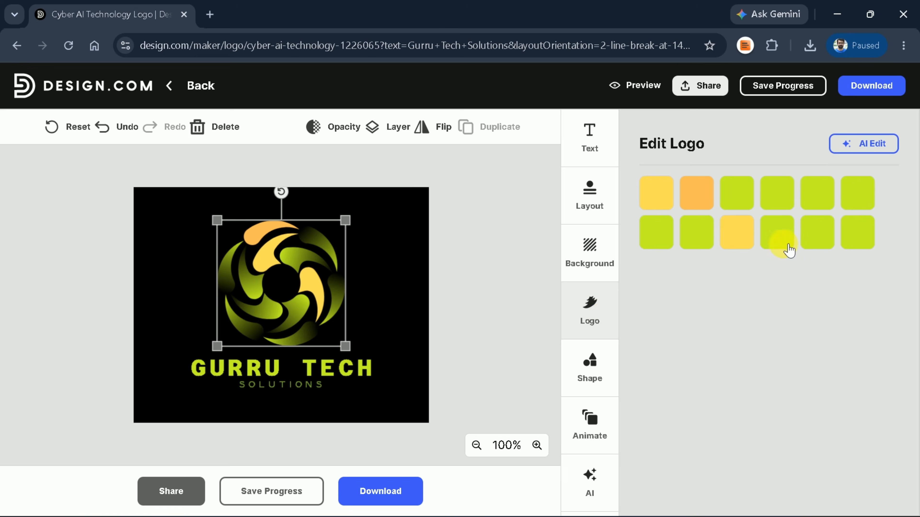
{"action": "left_click", "coordinate": [788, 249]}
{"action": "left_click", "coordinate": [797, 303]}
{"action": "left_click", "coordinate": [592, 319]}
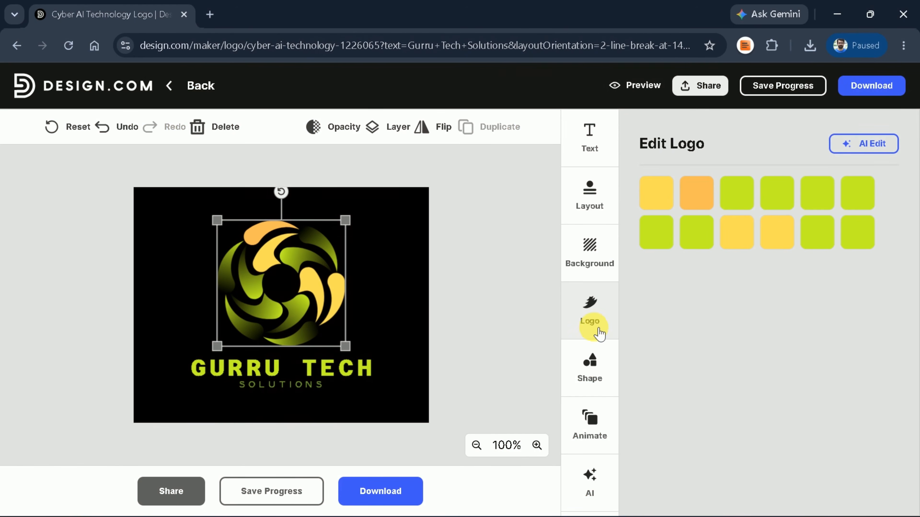
Browse the shape library and its categories for elements that could be added to the logo
{"action": "left_click", "coordinate": [595, 378]}
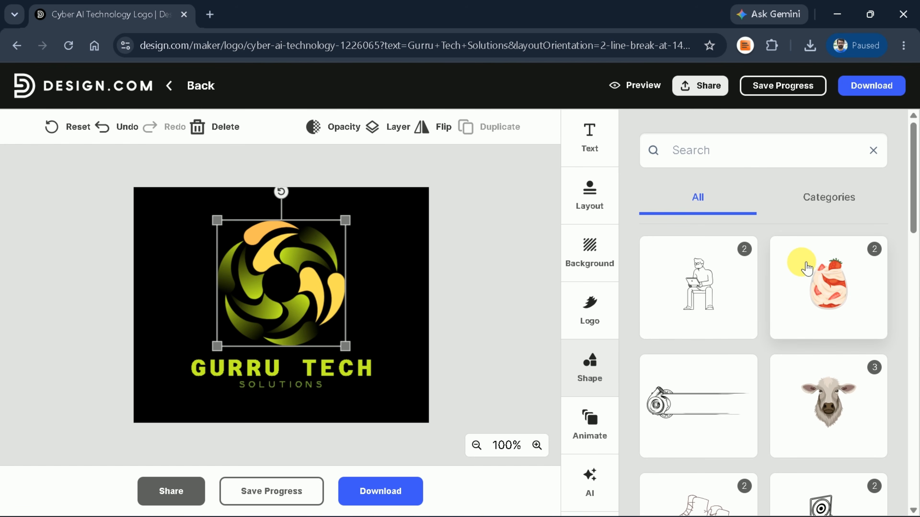
{"action": "scroll", "coordinate": [805, 268], "scroll_direction": "down", "scroll_amount": 3}
{"action": "scroll", "coordinate": [807, 273], "scroll_direction": "down", "scroll_amount": 5}
{"action": "scroll", "coordinate": [808, 273], "scroll_direction": "up", "scroll_amount": 7}
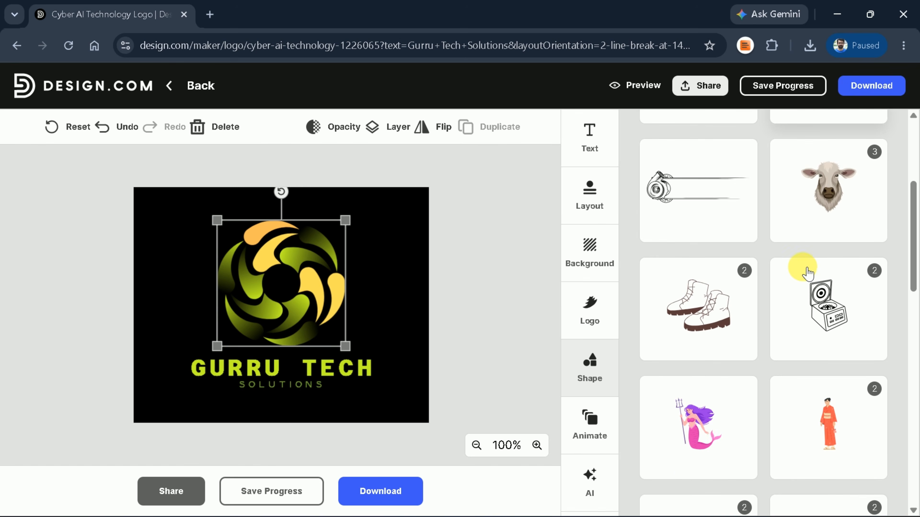
{"action": "scroll", "coordinate": [802, 268], "scroll_direction": "up", "scroll_amount": 2}
{"action": "left_click", "coordinate": [833, 200]}
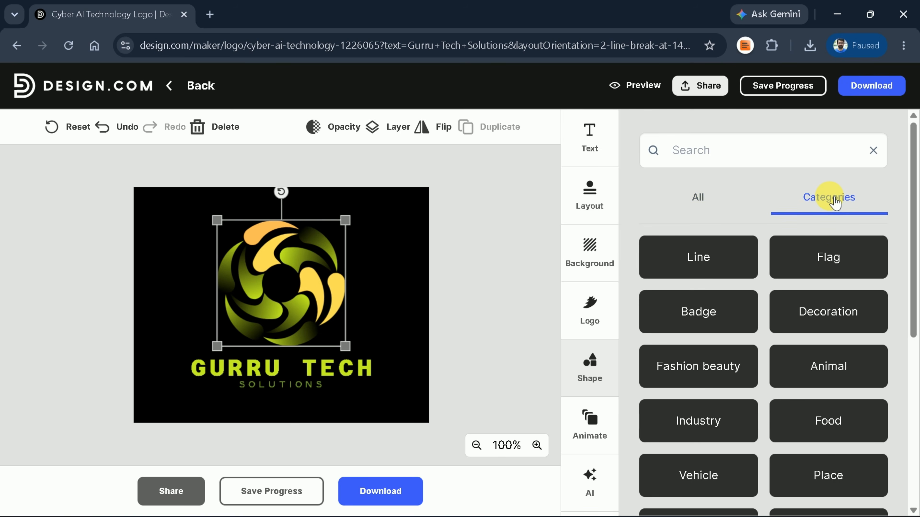
{"action": "scroll", "coordinate": [835, 286], "scroll_direction": "down", "scroll_amount": 3}
{"action": "scroll", "coordinate": [829, 282], "scroll_direction": "up", "scroll_amount": 3}
Look through the element animations available for the emblem
{"action": "left_click", "coordinate": [590, 425]}
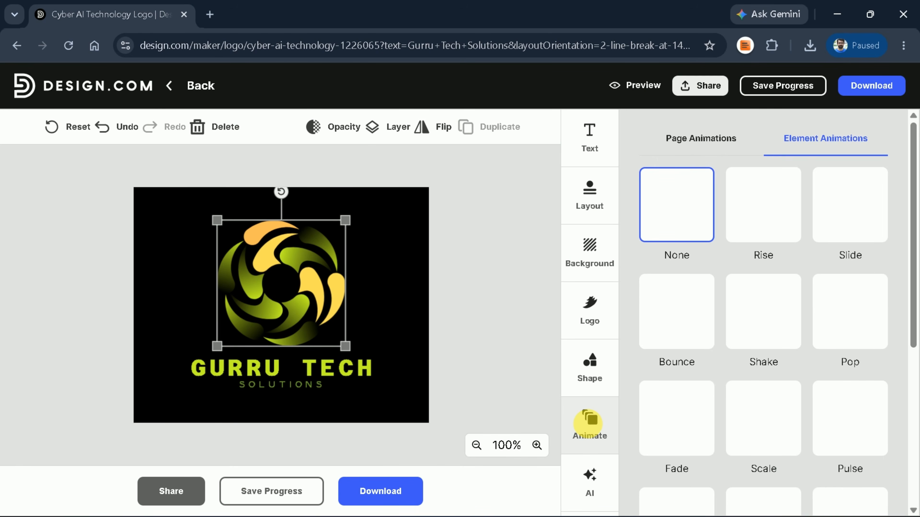
{"action": "scroll", "coordinate": [822, 192], "scroll_direction": "down", "scroll_amount": 6}
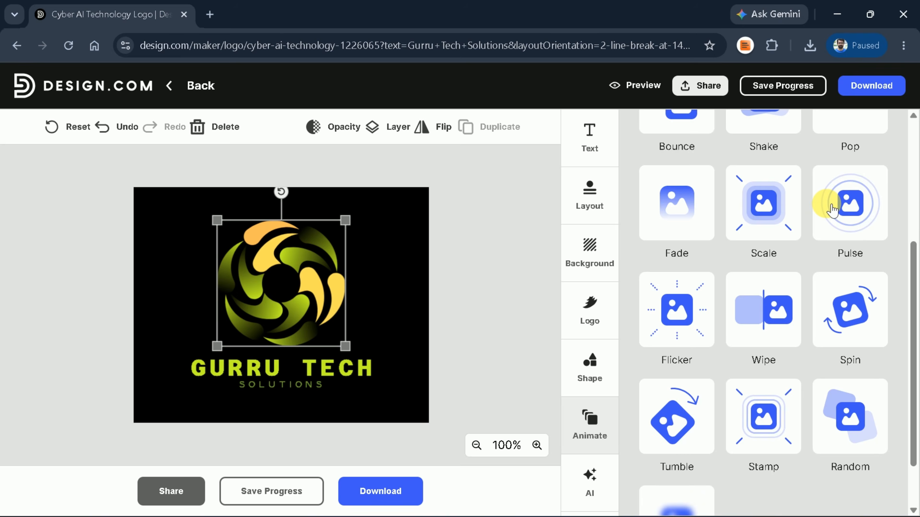
{"action": "scroll", "coordinate": [827, 209], "scroll_direction": "up", "scroll_amount": 5}
{"action": "scroll", "coordinate": [833, 218], "scroll_direction": "down", "scroll_amount": 5}
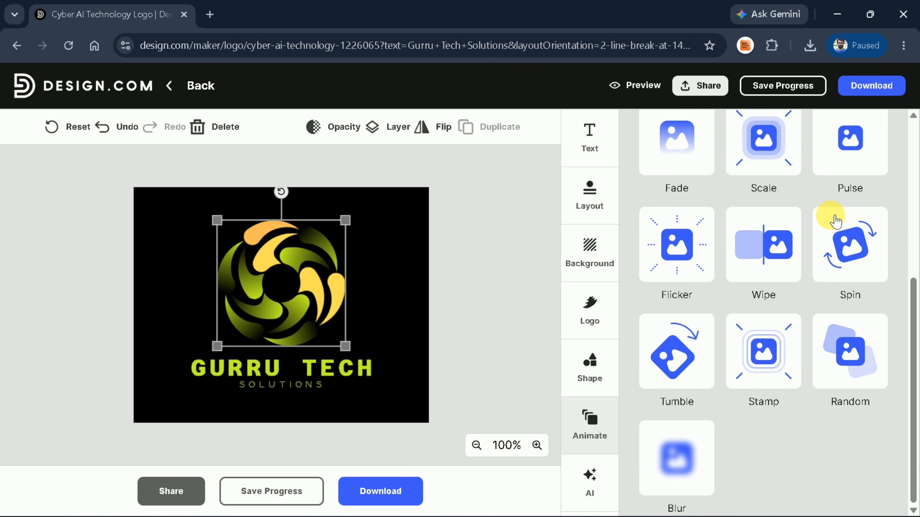
{"action": "scroll", "coordinate": [832, 213], "scroll_direction": "up", "scroll_amount": 5}
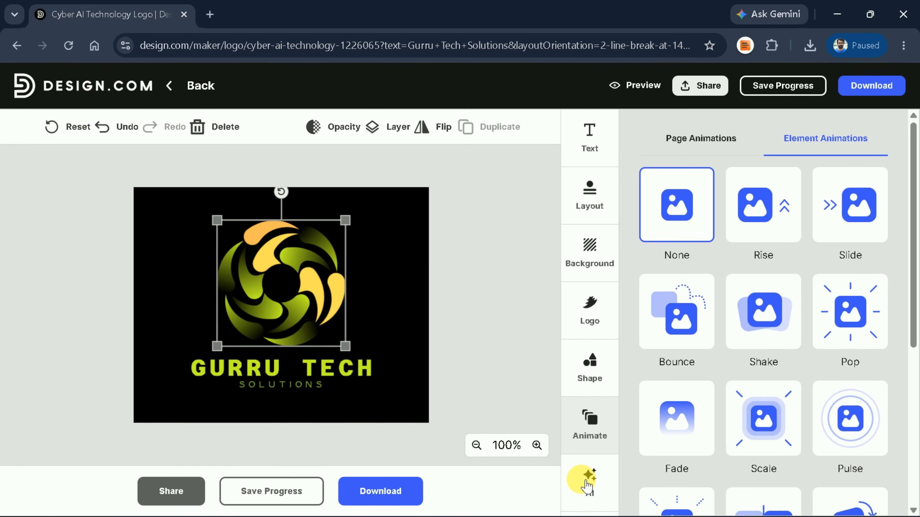
Have the AI editor change the design with the prompt 'Remove the space between "Gurru Tech"'
{"action": "left_click", "coordinate": [587, 484]}
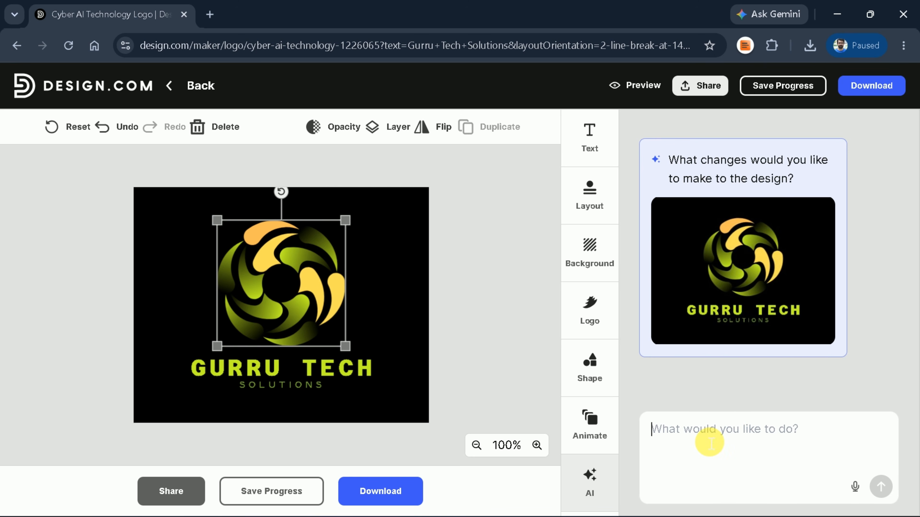
{"action": "left_click", "coordinate": [708, 442]}
{"action": "type", "text": "Remove the space between \"Gurru Tech"}
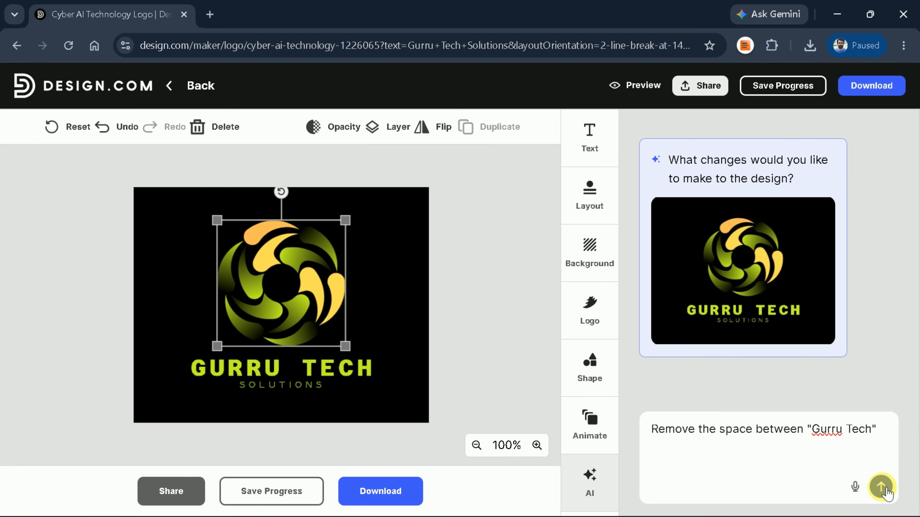
{"action": "left_click", "coordinate": [883, 490]}
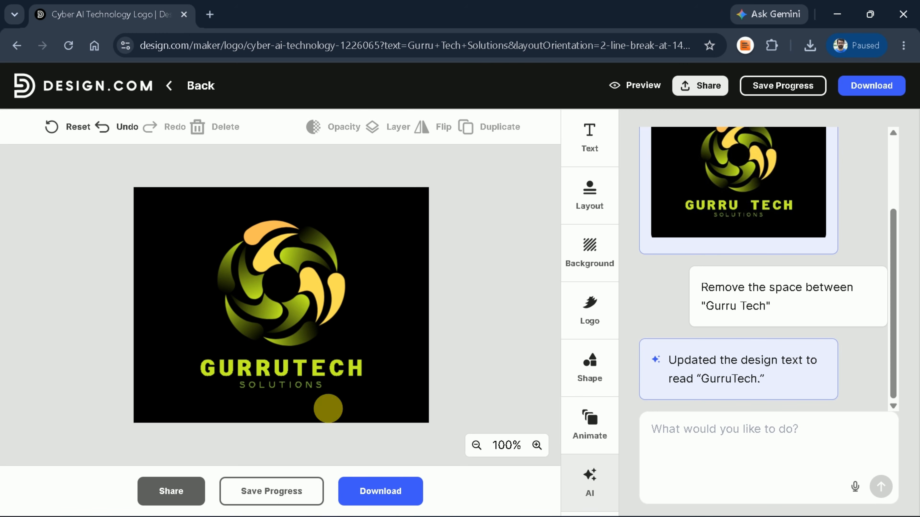
Save the logo's progress and check the options for sharing the design
{"action": "left_click", "coordinate": [303, 492]}
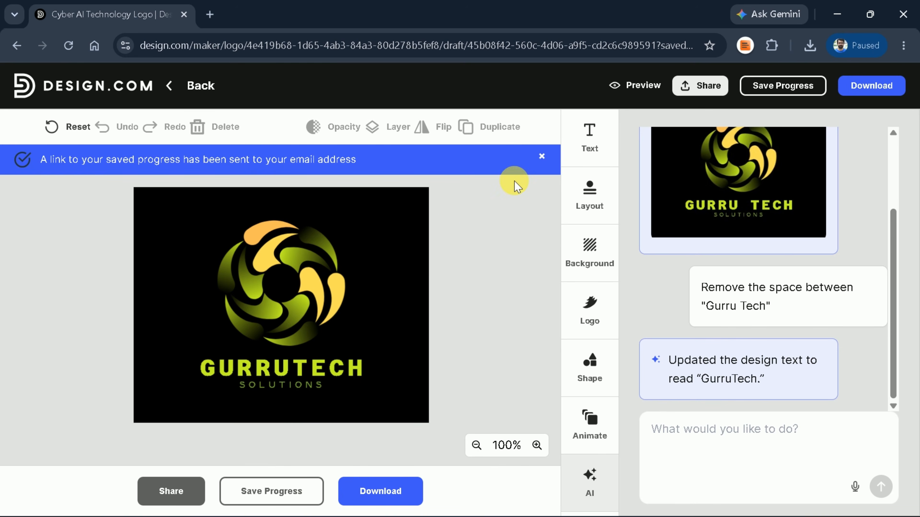
{"action": "left_click", "coordinate": [541, 157]}
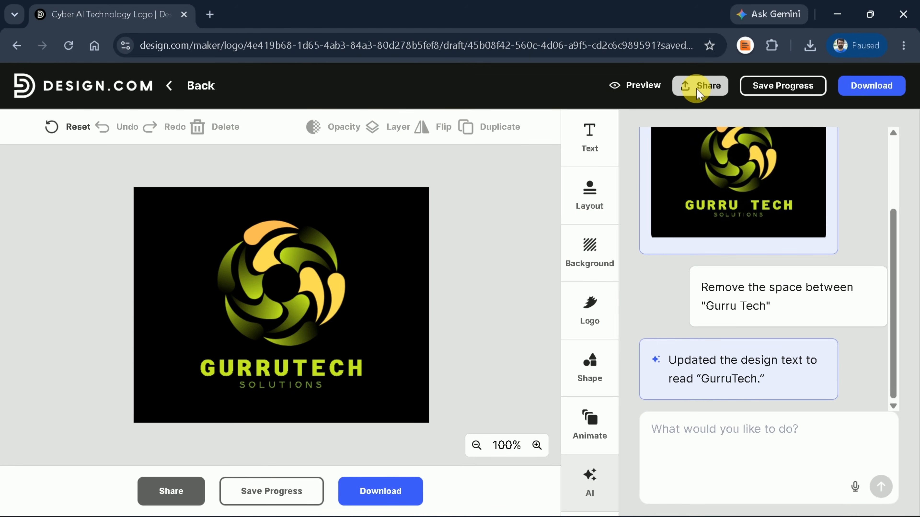
{"action": "left_click", "coordinate": [697, 93]}
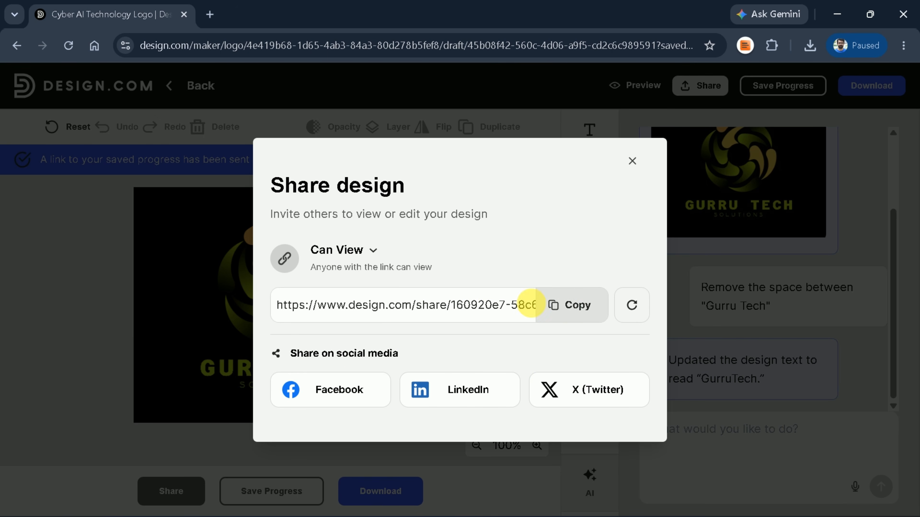
{"action": "left_click", "coordinate": [670, 189]}
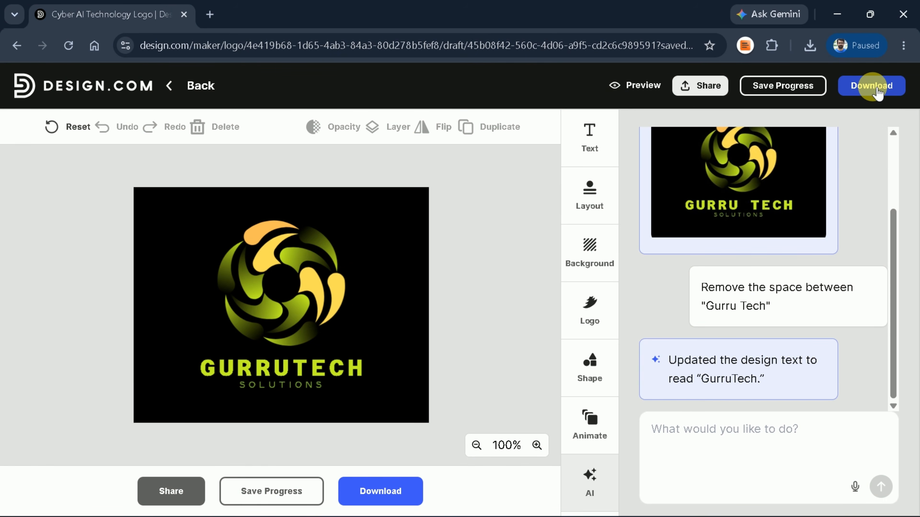
Open the logo's download page and compare the full logo, icon only, text only and greyscale file options
{"action": "left_click", "coordinate": [876, 89]}
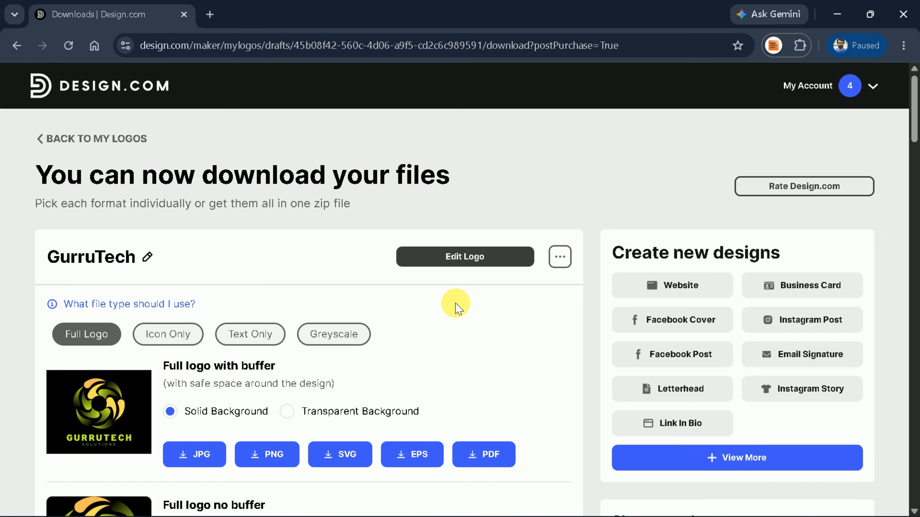
{"action": "scroll", "coordinate": [457, 308], "scroll_direction": "down", "scroll_amount": 6}
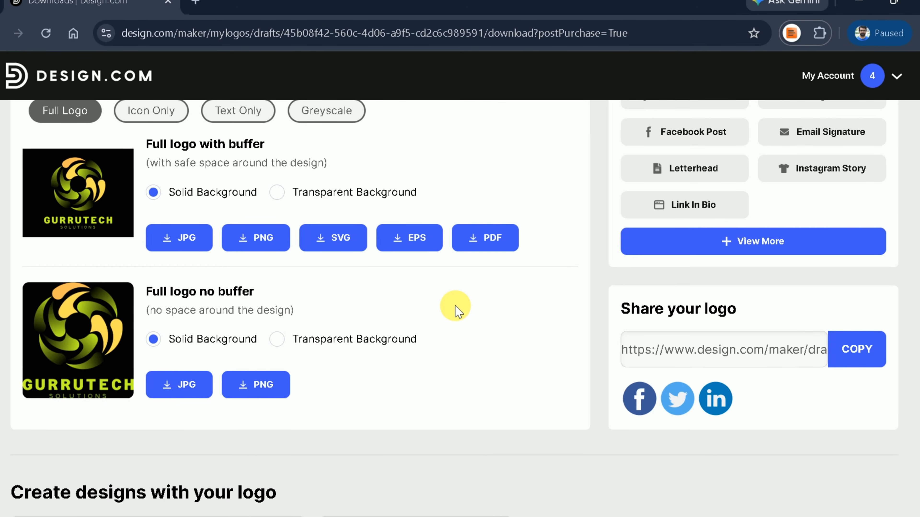
{"action": "scroll", "coordinate": [457, 311], "scroll_direction": "up", "scroll_amount": 2}
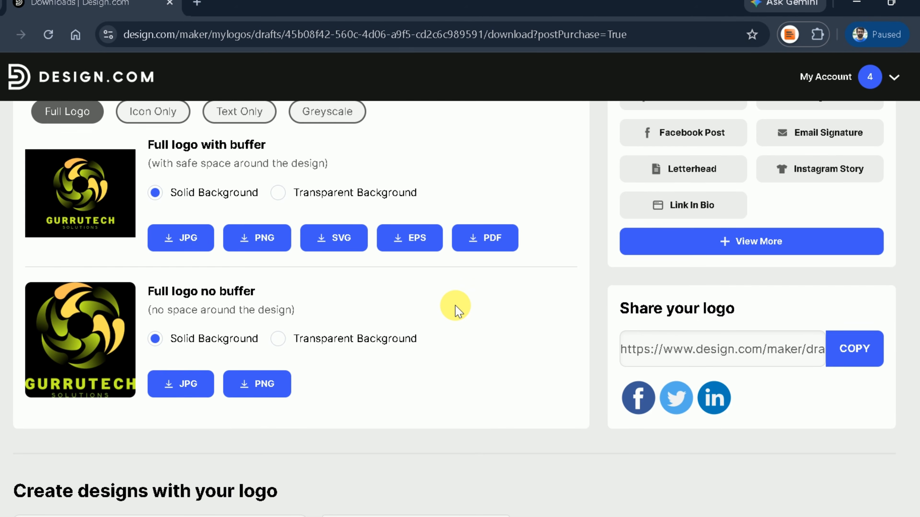
{"action": "scroll", "coordinate": [457, 311], "scroll_direction": "down", "scroll_amount": 4}
{"action": "scroll", "coordinate": [457, 311], "scroll_direction": "up", "scroll_amount": 6}
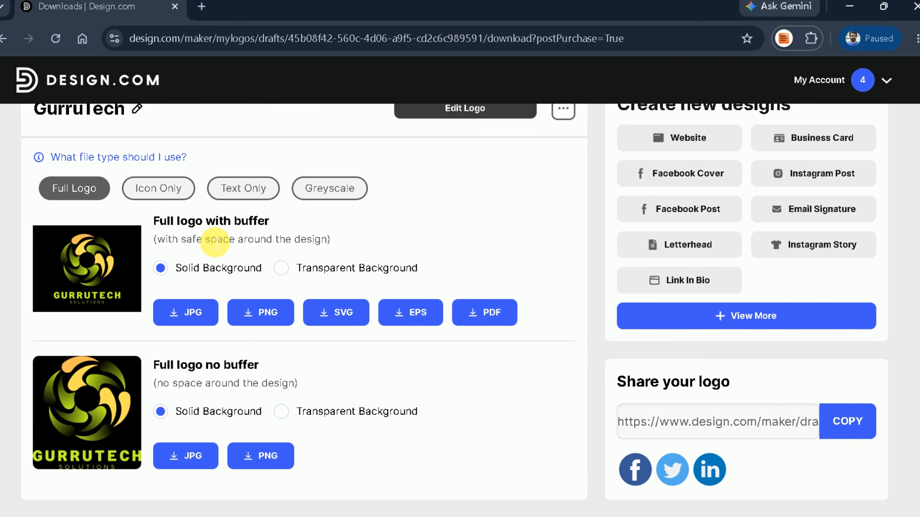
{"action": "left_click", "coordinate": [157, 188]}
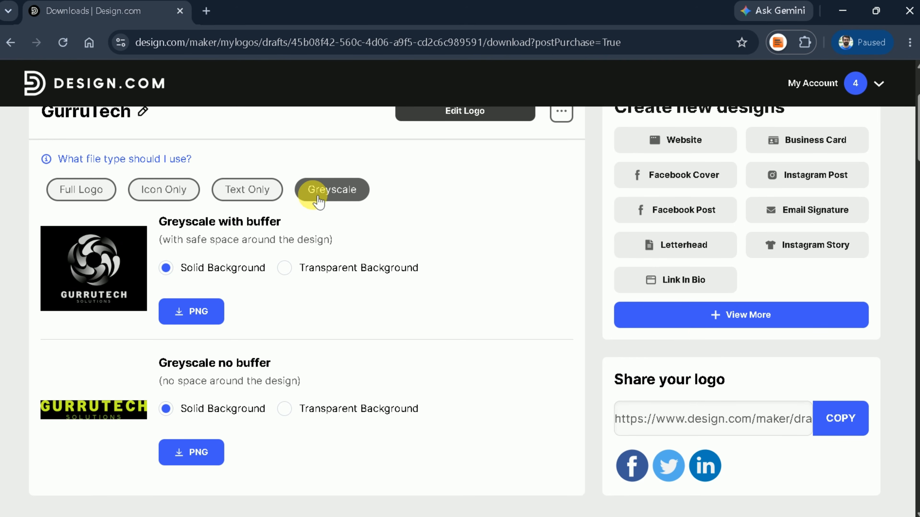
{"action": "left_click", "coordinate": [164, 196]}
{"action": "left_click", "coordinate": [88, 189]}
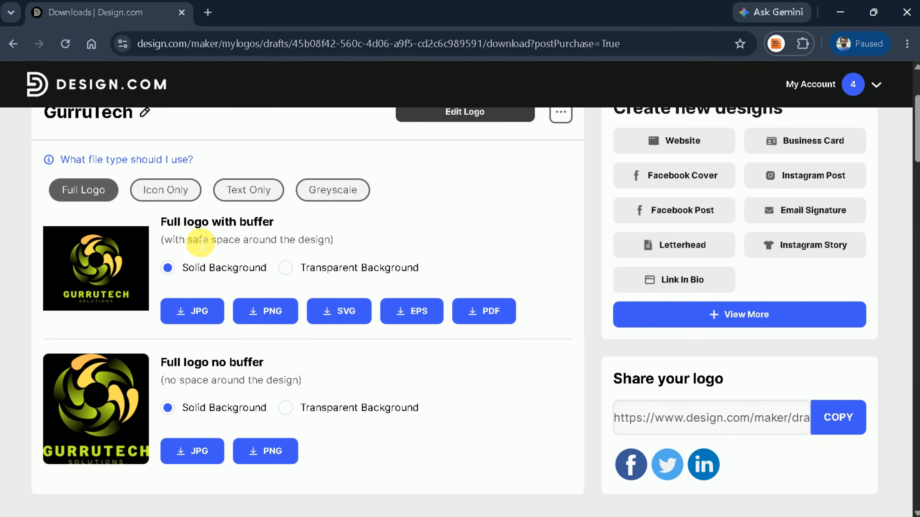
{"action": "left_click_drag", "start_coordinate": [159, 221], "coordinate": [294, 213]}
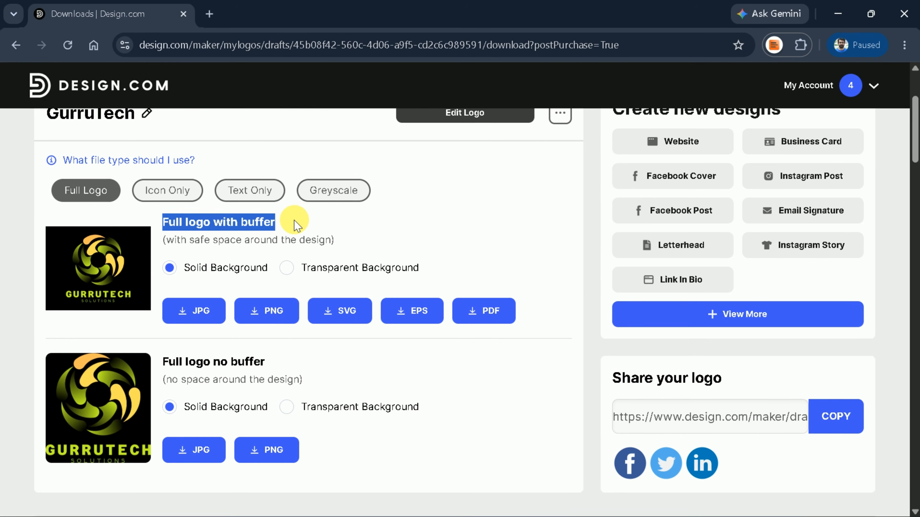
{"action": "left_click", "coordinate": [232, 297]}
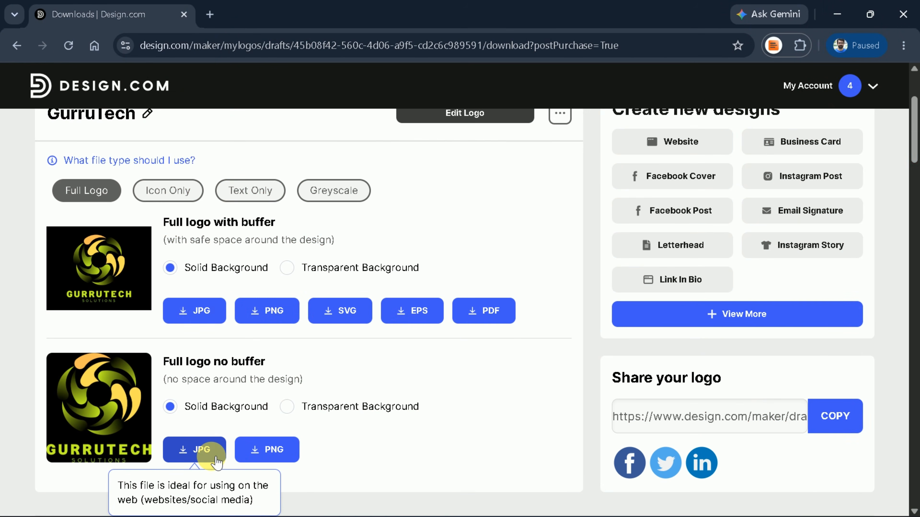
Download the full logo without buffer as a PNG with a solid background
{"action": "scroll", "coordinate": [252, 411], "scroll_direction": "down", "scroll_amount": 2}
{"action": "left_click", "coordinate": [257, 378]}
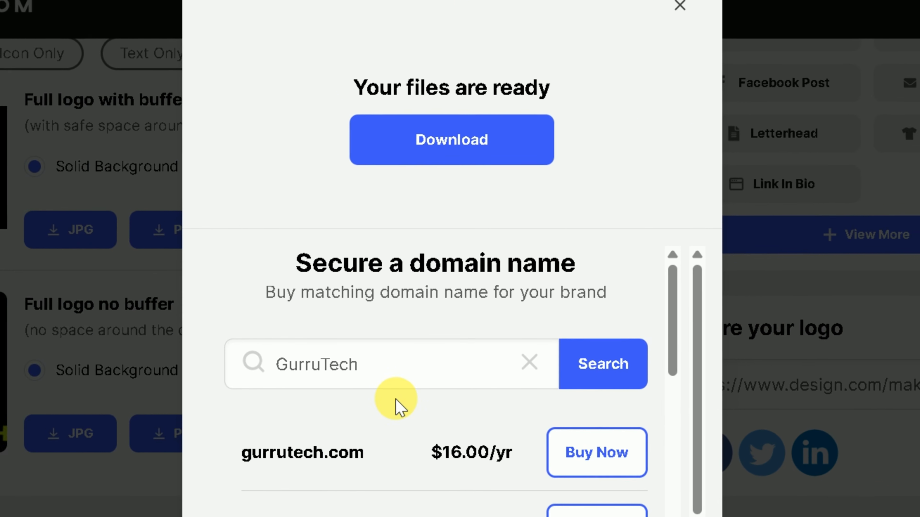
{"action": "left_click", "coordinate": [431, 152]}
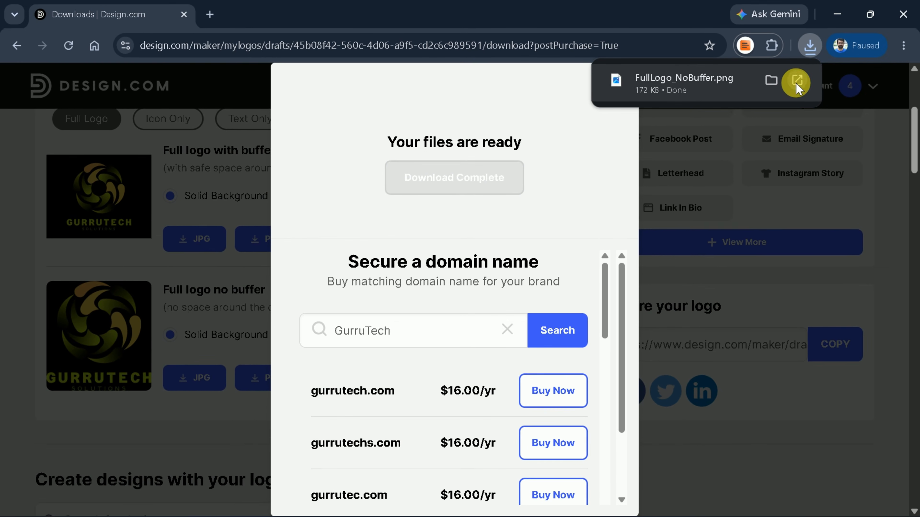
Open the downloaded FullLogo_NoBuffer.png in the image viewer and inspect it up close
{"action": "left_click", "coordinate": [796, 82]}
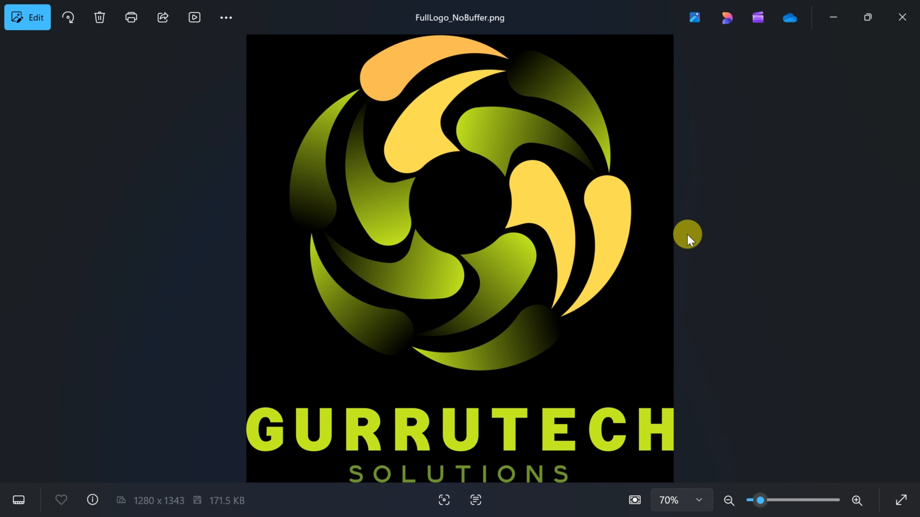
{"action": "scroll", "coordinate": [689, 248], "scroll_direction": "up", "scroll_amount": 3}
{"action": "scroll", "coordinate": [689, 248], "scroll_direction": "down", "scroll_amount": 3}
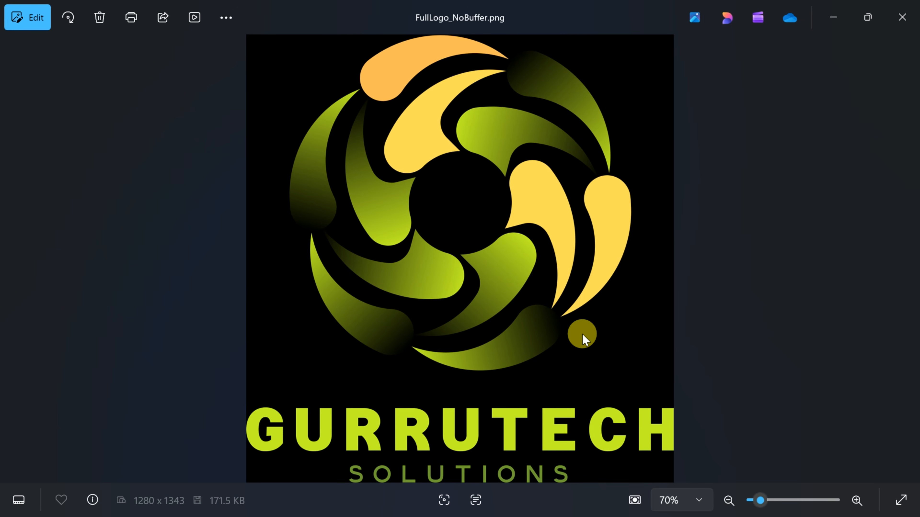
Switch back to the browser, return to the saved logos and open the template gallery for creating new designs
{"action": "key", "text": "alt+Tab"}
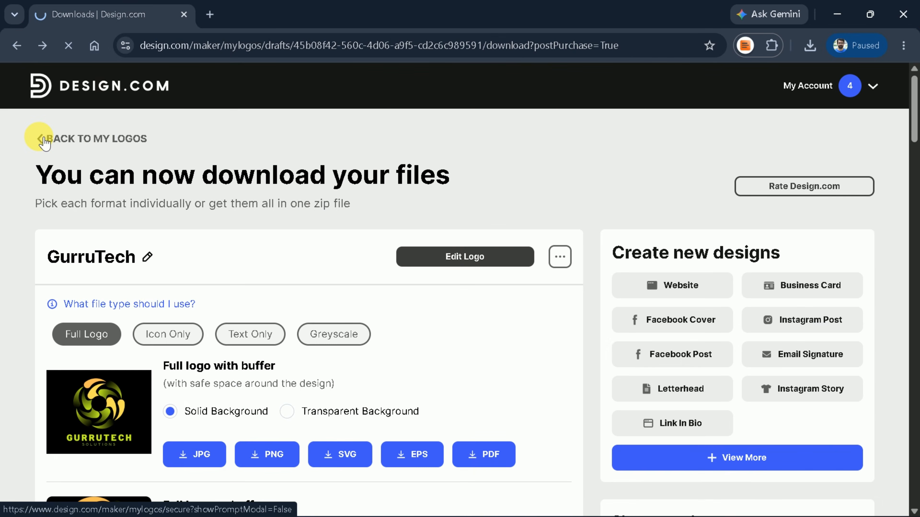
{"action": "left_click", "coordinate": [41, 139]}
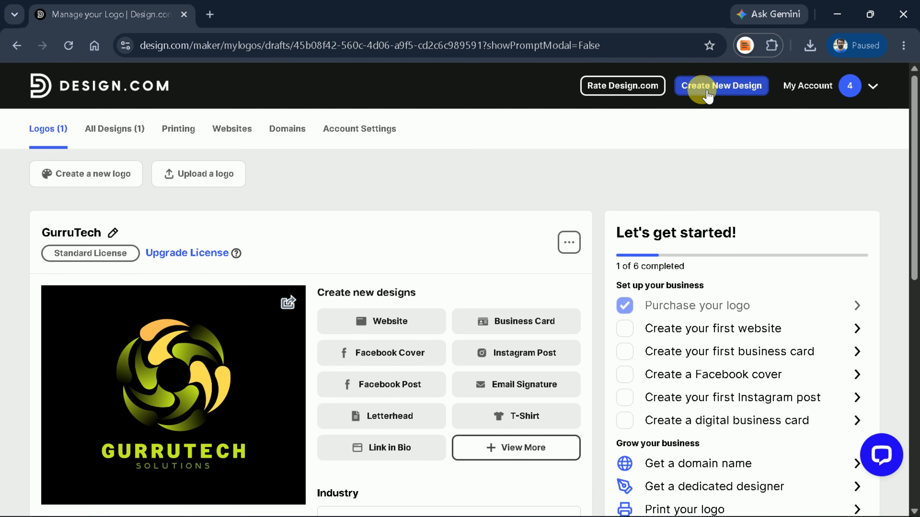
{"action": "left_click", "coordinate": [722, 91]}
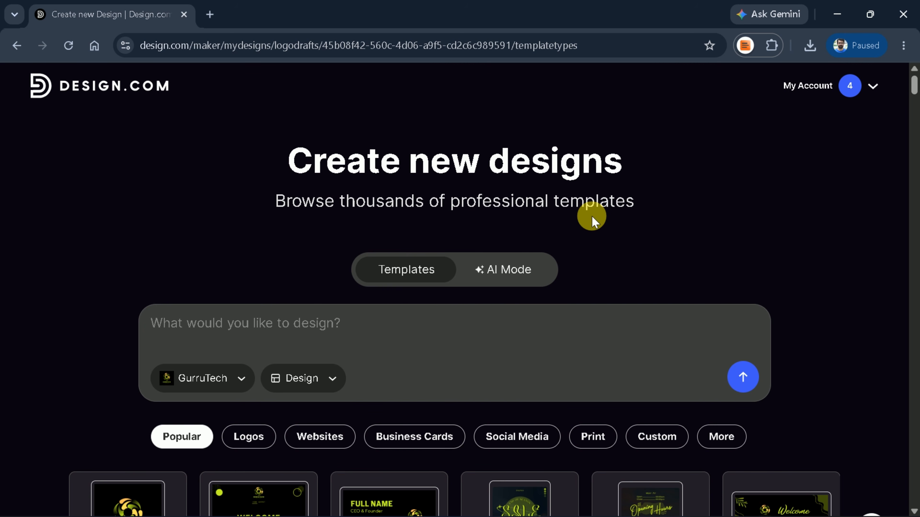
{"action": "scroll", "coordinate": [134, 310], "scroll_direction": "down", "scroll_amount": 5}
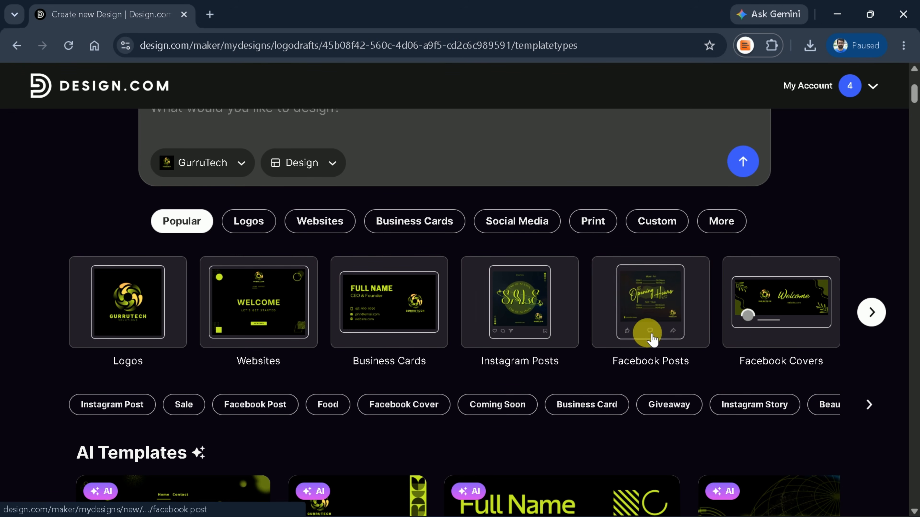
Browse the branded template gallery from the AI templates through social posts, business cards, websites, letterheads and email signatures to T-shirts, presentations and resumes
{"action": "scroll", "coordinate": [806, 331], "scroll_direction": "down", "scroll_amount": 8}
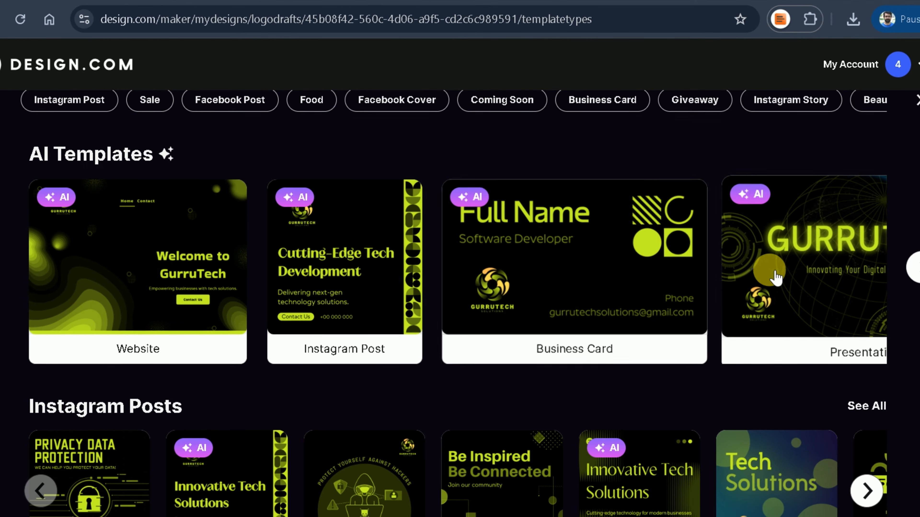
{"action": "scroll", "coordinate": [780, 276], "scroll_direction": "down", "scroll_amount": 2}
{"action": "scroll", "coordinate": [771, 275], "scroll_direction": "down", "scroll_amount": 4}
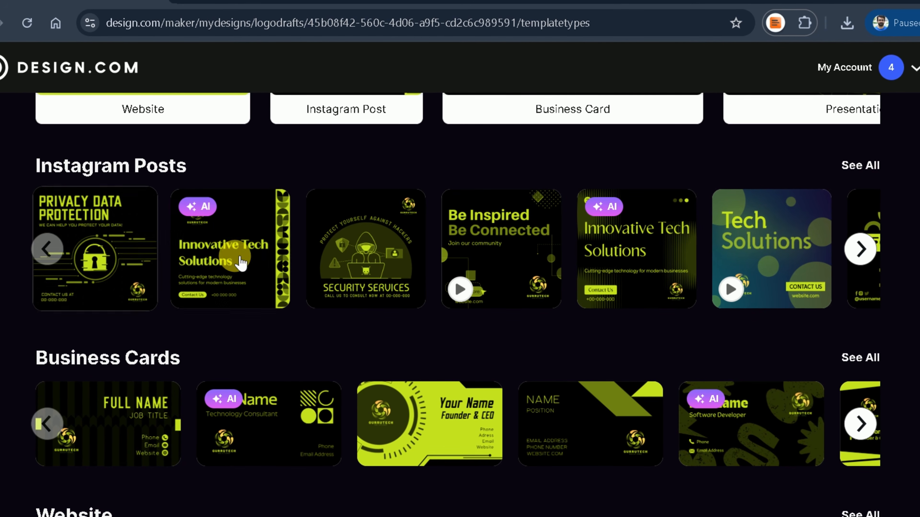
{"action": "scroll", "coordinate": [236, 261], "scroll_direction": "down", "scroll_amount": 4}
{"action": "scroll", "coordinate": [216, 267], "scroll_direction": "down", "scroll_amount": 8}
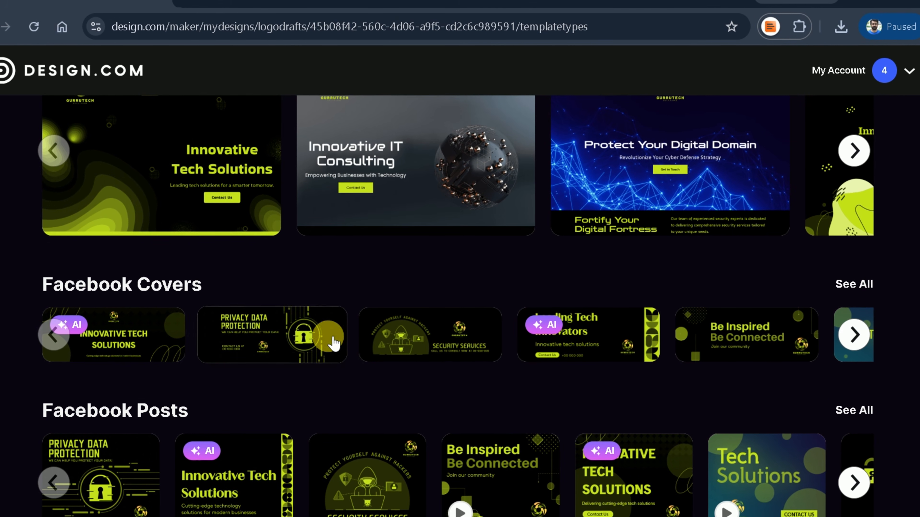
{"action": "scroll", "coordinate": [421, 348], "scroll_direction": "down", "scroll_amount": 4}
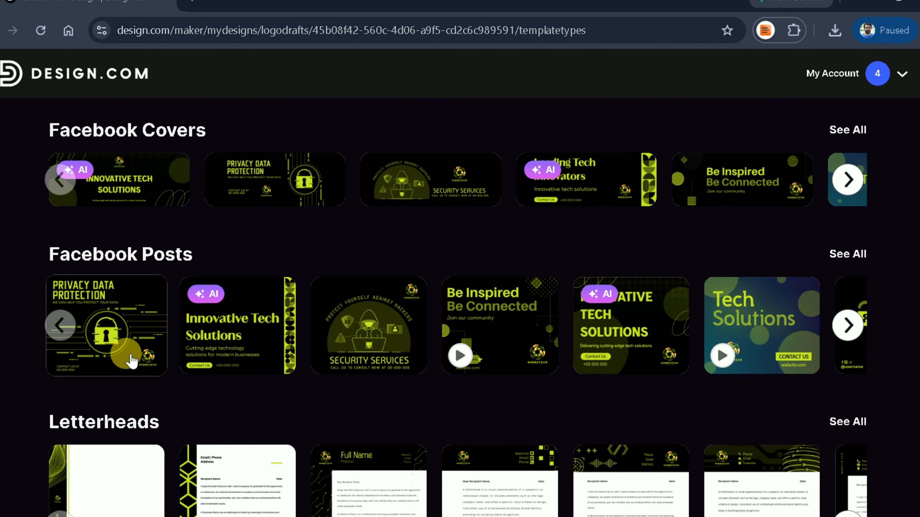
{"action": "scroll", "coordinate": [131, 360], "scroll_direction": "down", "scroll_amount": 4}
{"action": "scroll", "coordinate": [136, 373], "scroll_direction": "down", "scroll_amount": 5}
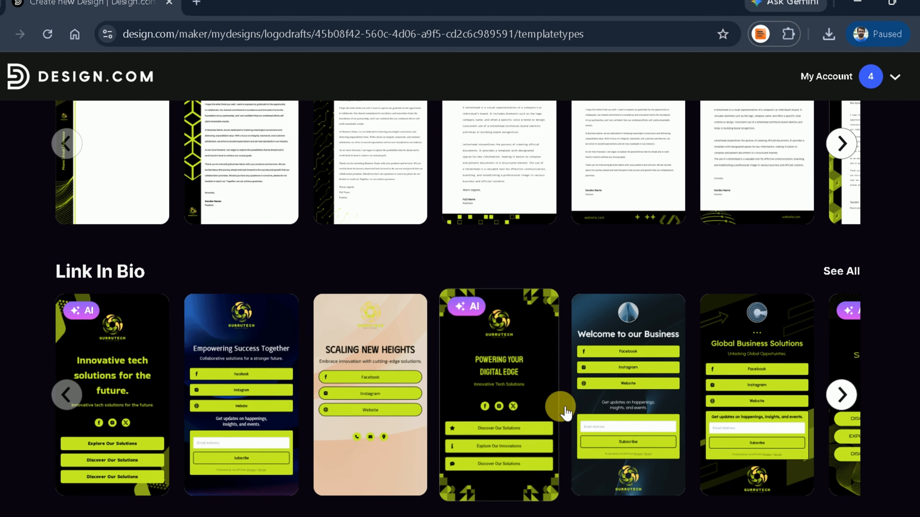
{"action": "scroll", "coordinate": [680, 410], "scroll_direction": "down", "scroll_amount": 5}
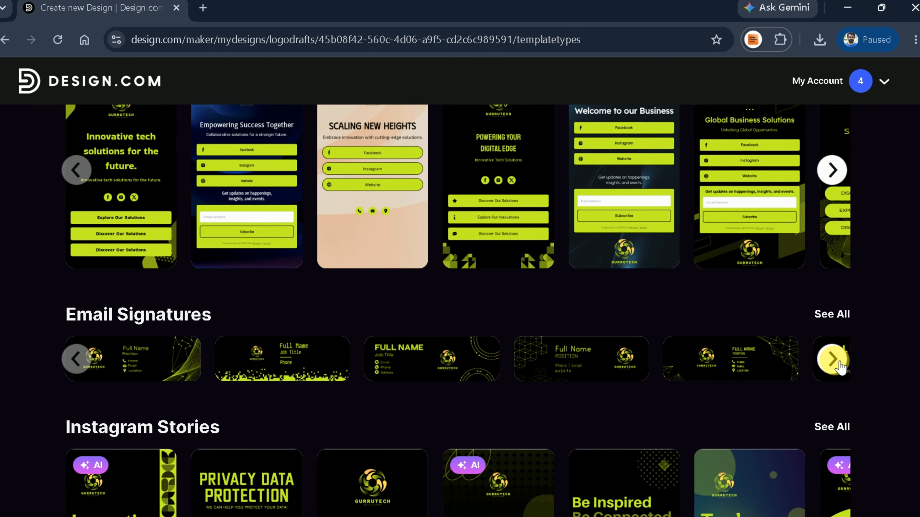
{"action": "scroll", "coordinate": [503, 348], "scroll_direction": "down", "scroll_amount": 7}
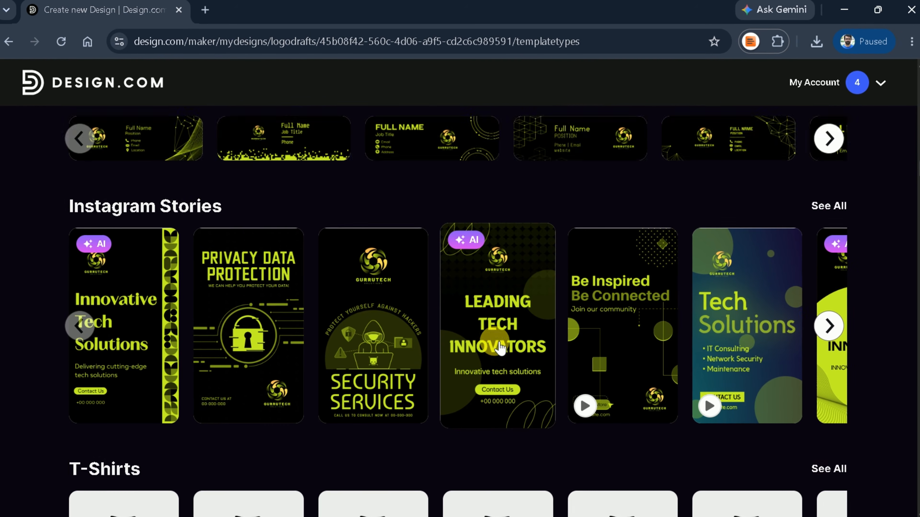
{"action": "scroll", "coordinate": [498, 346], "scroll_direction": "down", "scroll_amount": 5}
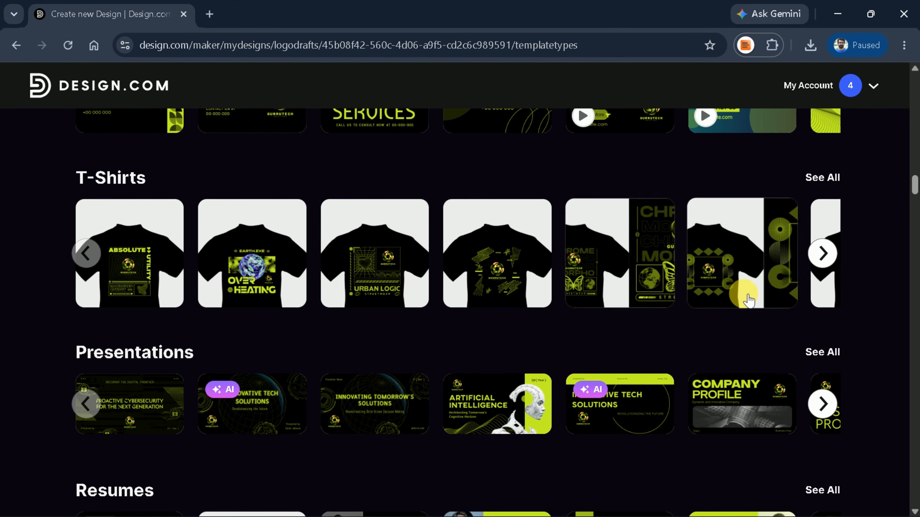
{"action": "scroll", "coordinate": [738, 312], "scroll_direction": "down", "scroll_amount": 3}
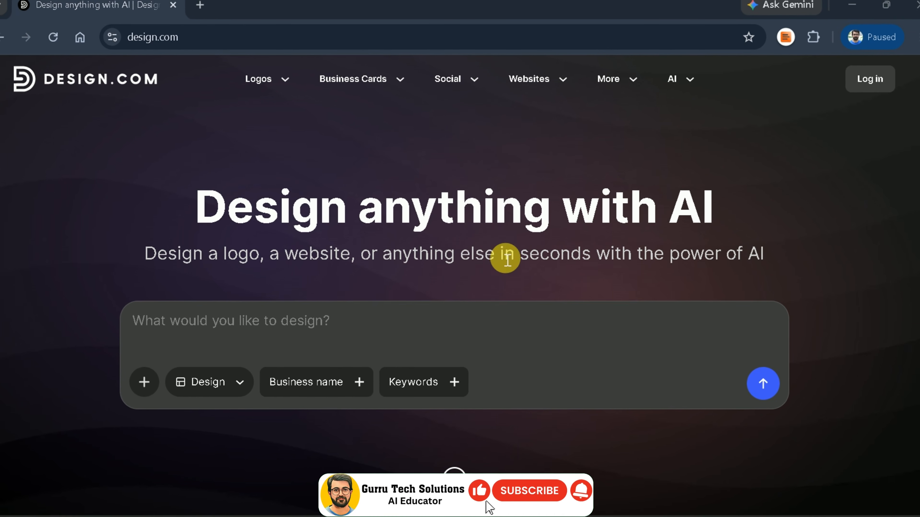
Filter the design types in the home page's "Make a design" section to Logo Designs & Brand Identity
{"action": "scroll", "coordinate": [477, 240], "scroll_direction": "down", "scroll_amount": 2}
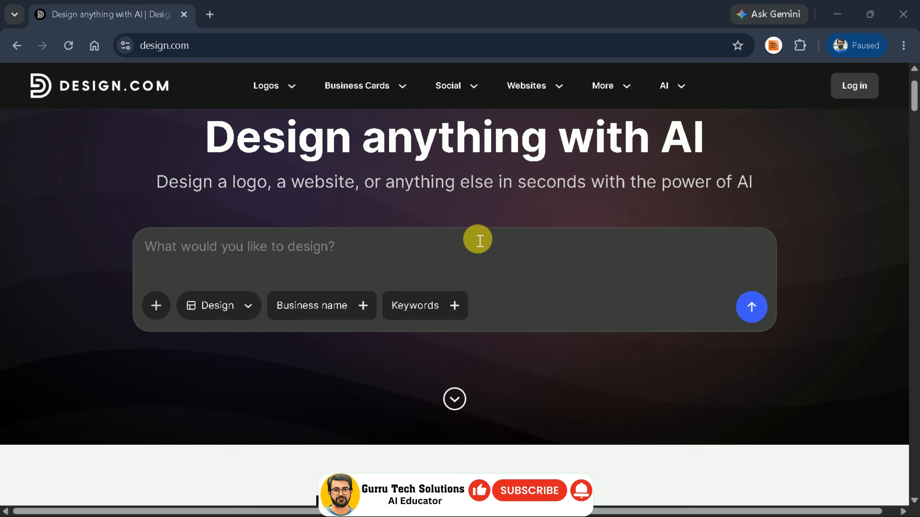
{"action": "scroll", "coordinate": [477, 240], "scroll_direction": "down", "scroll_amount": 6}
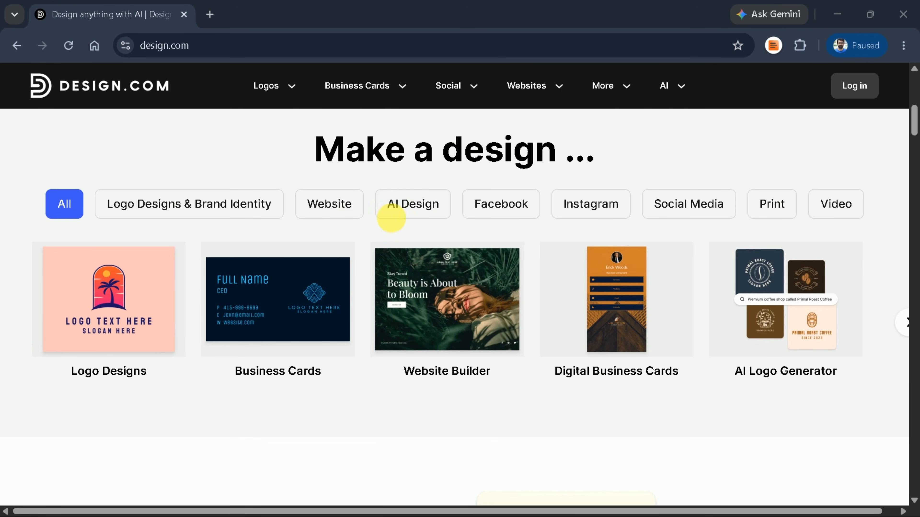
{"action": "left_click", "coordinate": [231, 202]}
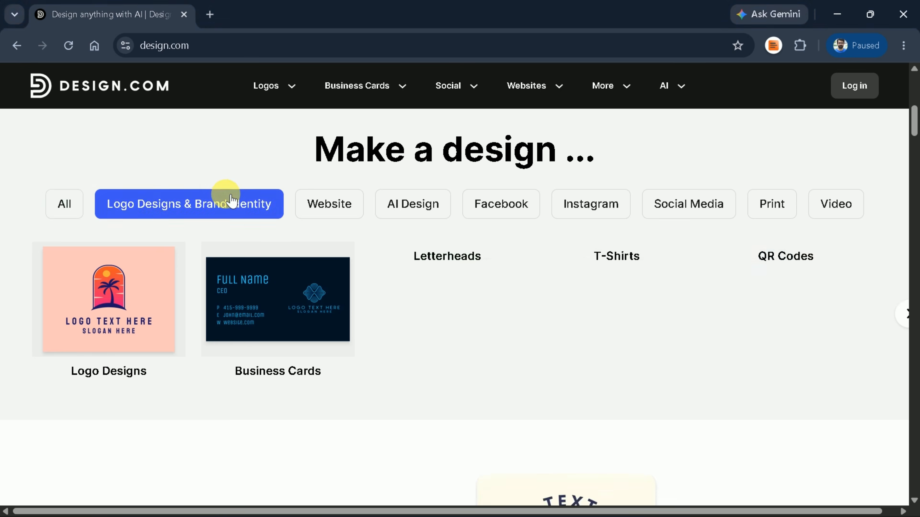